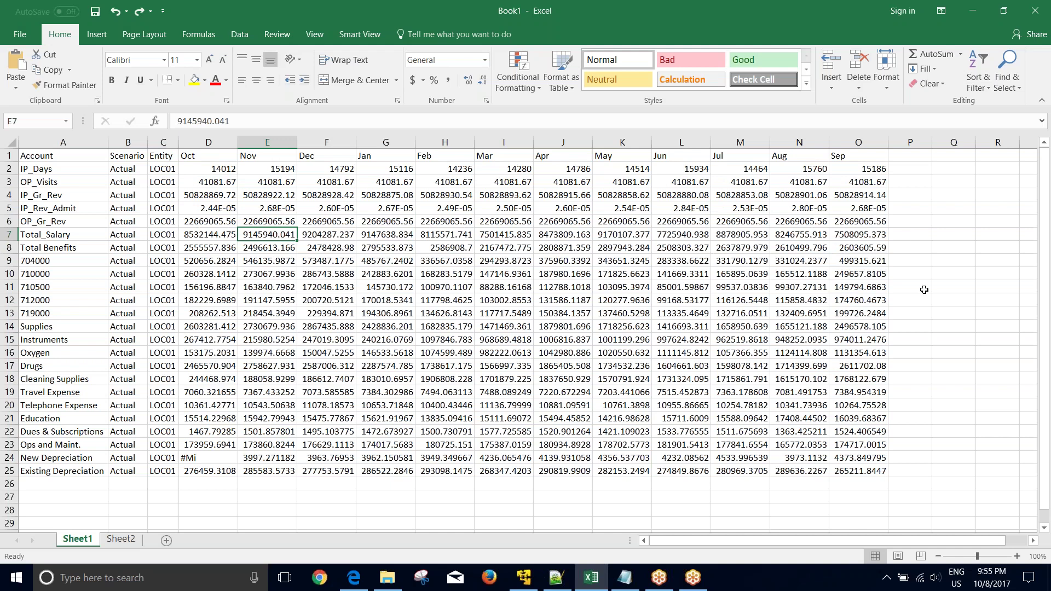
Step: Review the Actual, LOC01 account table's header row and its Oct-to-Sep monthly values
{"action": "left_click", "coordinate": [917, 272]}
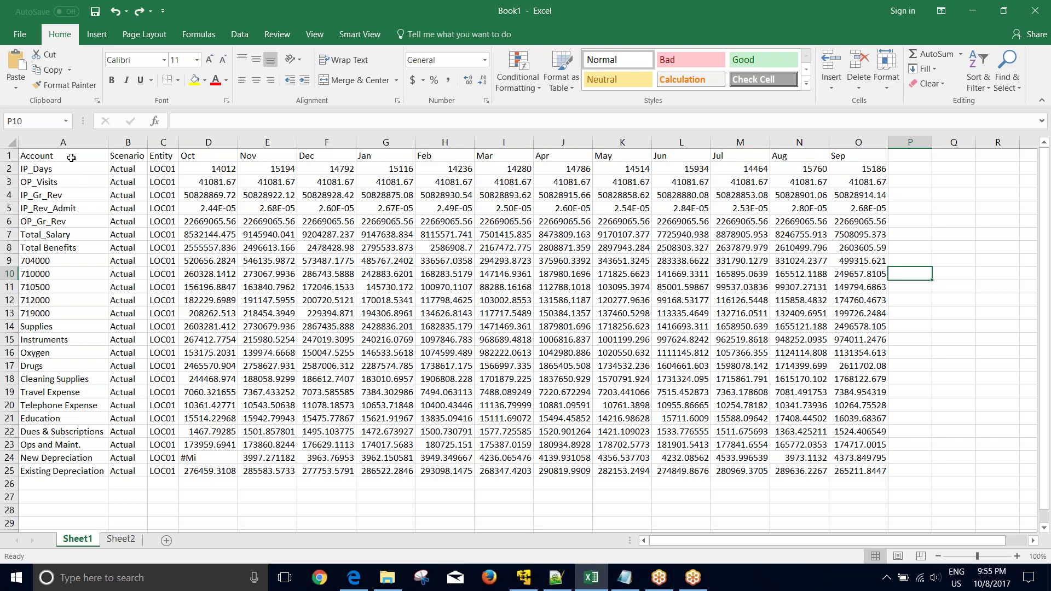
{"action": "left_click_drag", "start_coordinate": [70, 156], "coordinate": [846, 153]}
{"action": "left_click", "coordinate": [389, 269]}
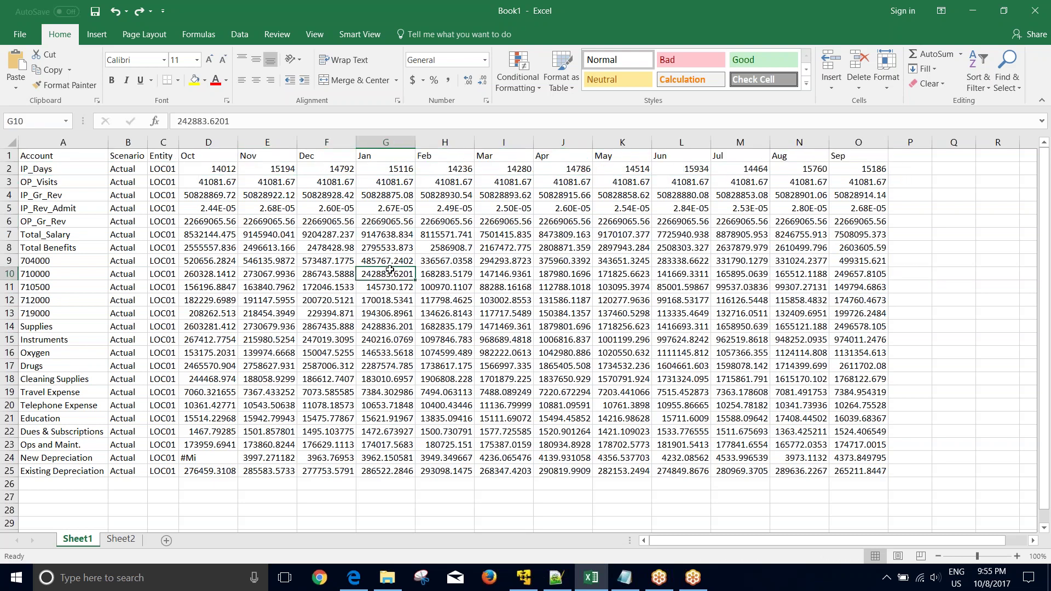
{"action": "left_click_drag", "start_coordinate": [209, 158], "coordinate": [855, 472]}
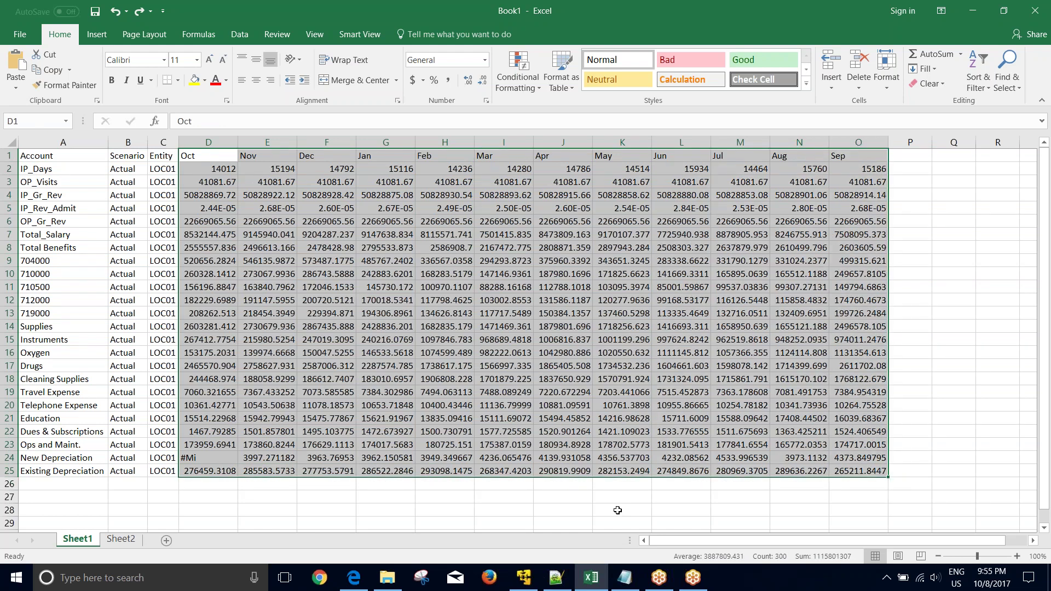
{"action": "left_click", "coordinate": [618, 510]}
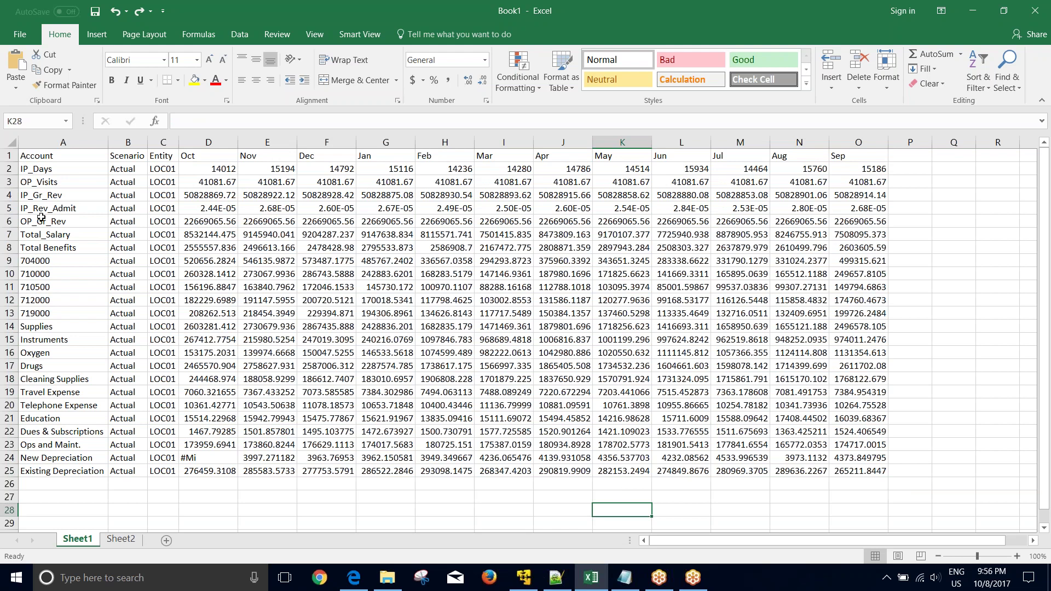
Step: Insert a blank row above the account table's header row
{"action": "left_click", "coordinate": [9, 155]}
{"action": "right_click", "coordinate": [9, 156]}
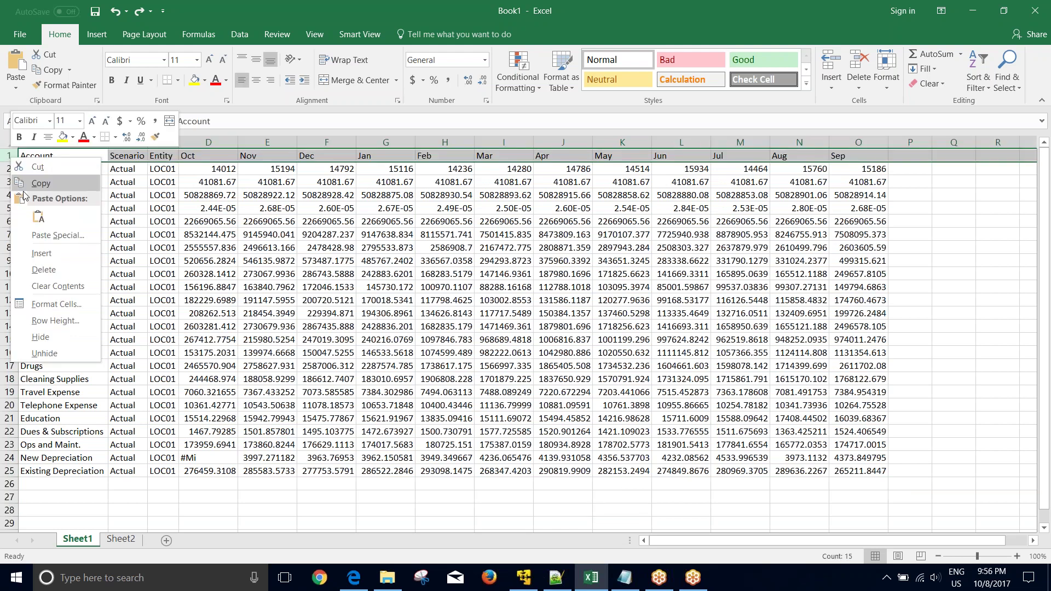
{"action": "left_click", "coordinate": [44, 253]}
{"action": "left_click", "coordinate": [261, 217]}
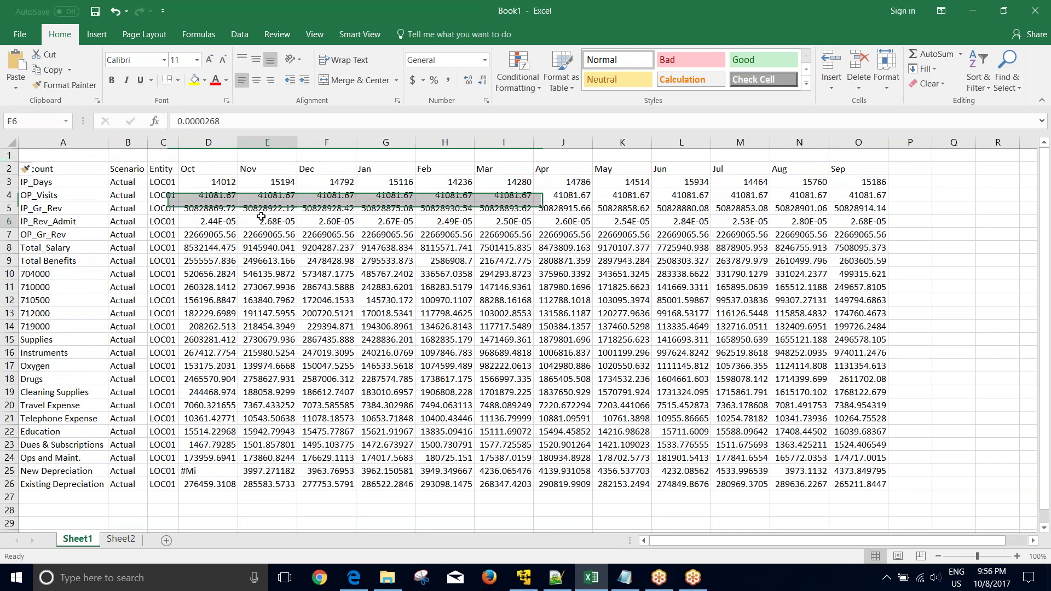
Step: Number row 1 as a series from 1 to 15 across columns A to O
{"action": "left_click", "coordinate": [69, 157]}
{"action": "type", "text": "1"}
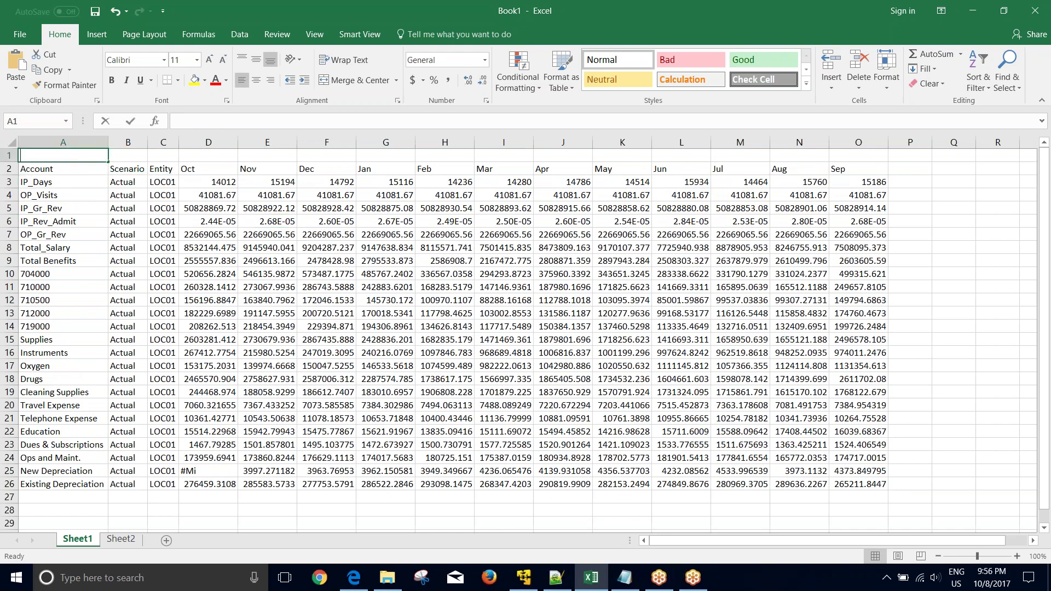
{"action": "key", "text": "ctrl+Return"}
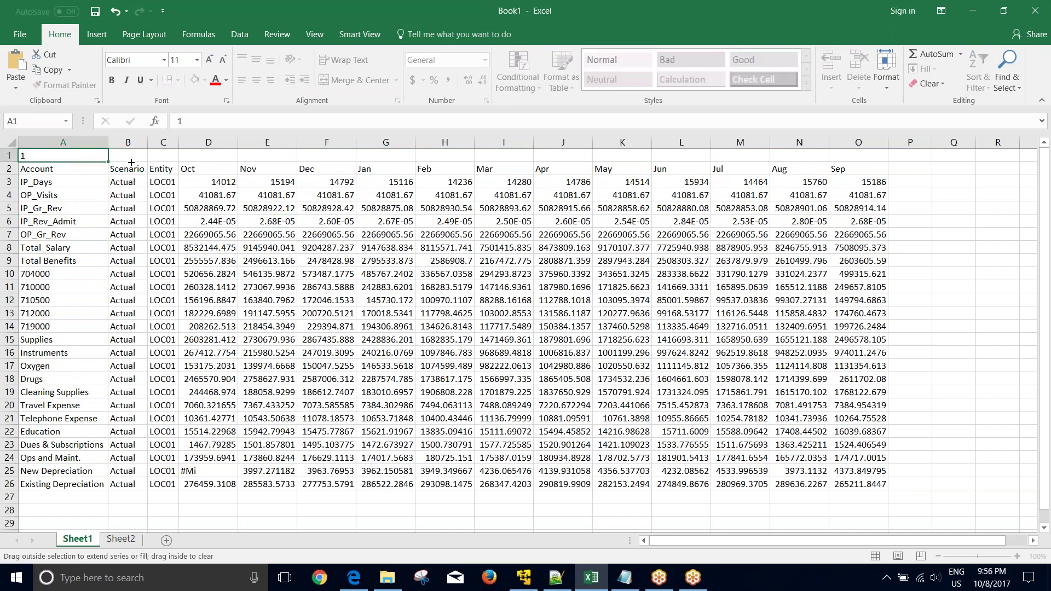
{"action": "left_click_drag", "start_coordinate": [109, 162], "coordinate": [877, 155]}
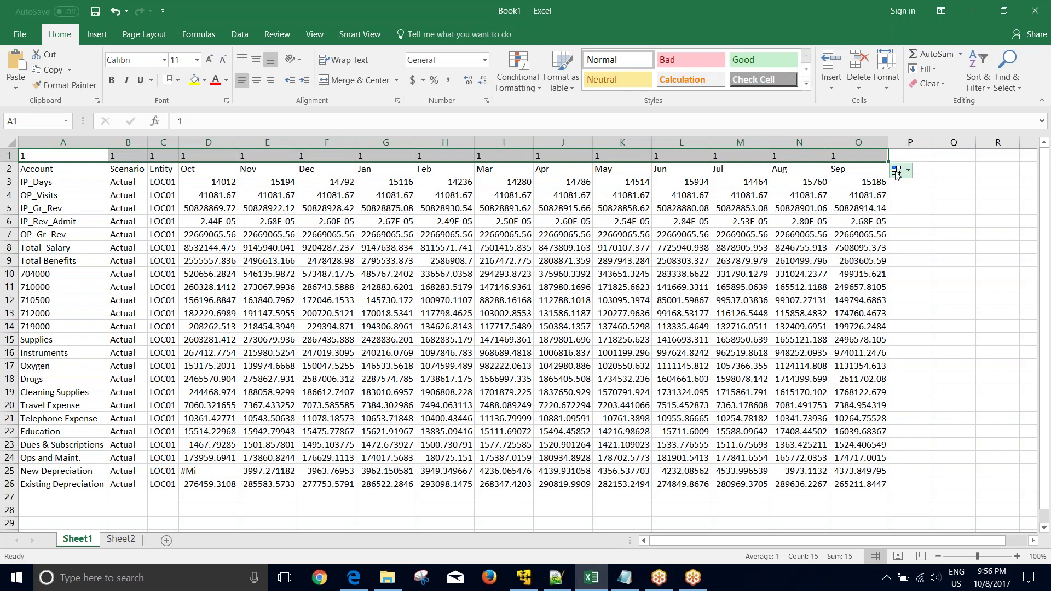
{"action": "left_click", "coordinate": [895, 169]}
{"action": "key", "text": "Escape"}
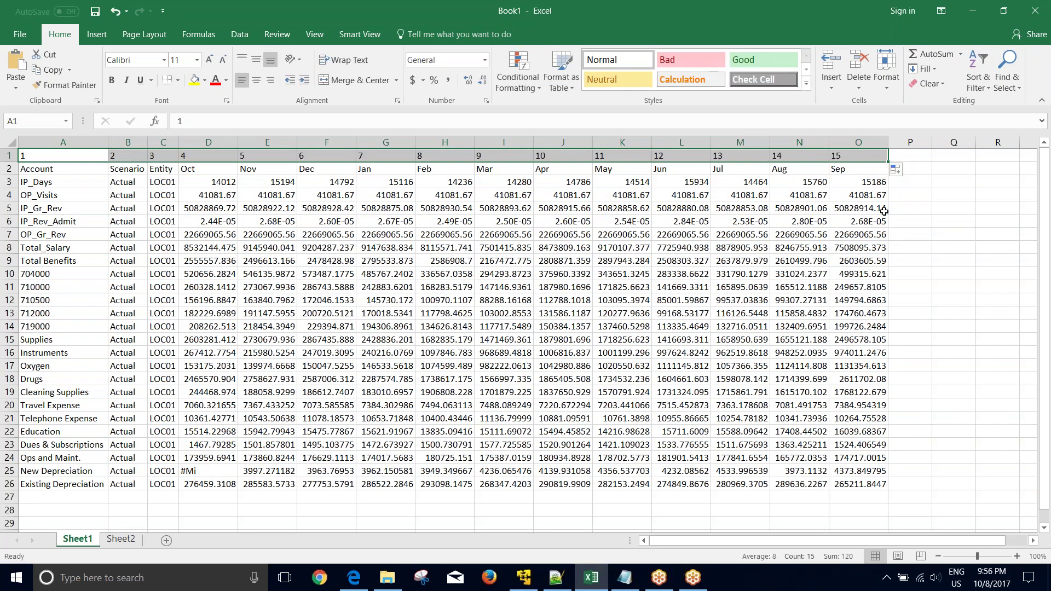
{"action": "left_click", "coordinate": [907, 233]}
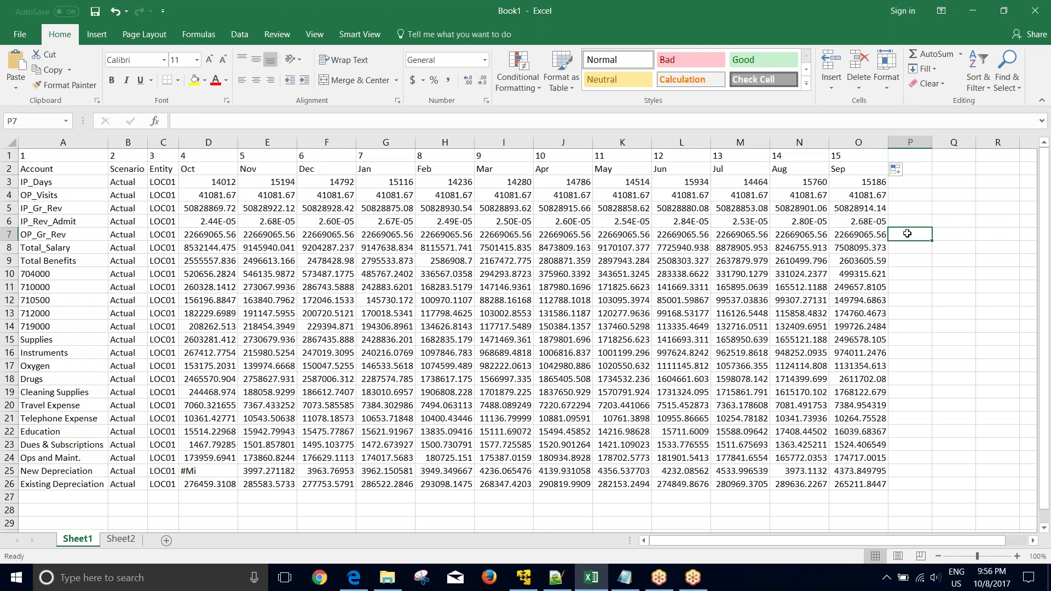
Step: Look over the numbered row 1 and the Scenario, Entity, Oct and Nov columns
{"action": "left_click", "coordinate": [65, 155]}
{"action": "left_click_drag", "start_coordinate": [188, 163], "coordinate": [857, 155]}
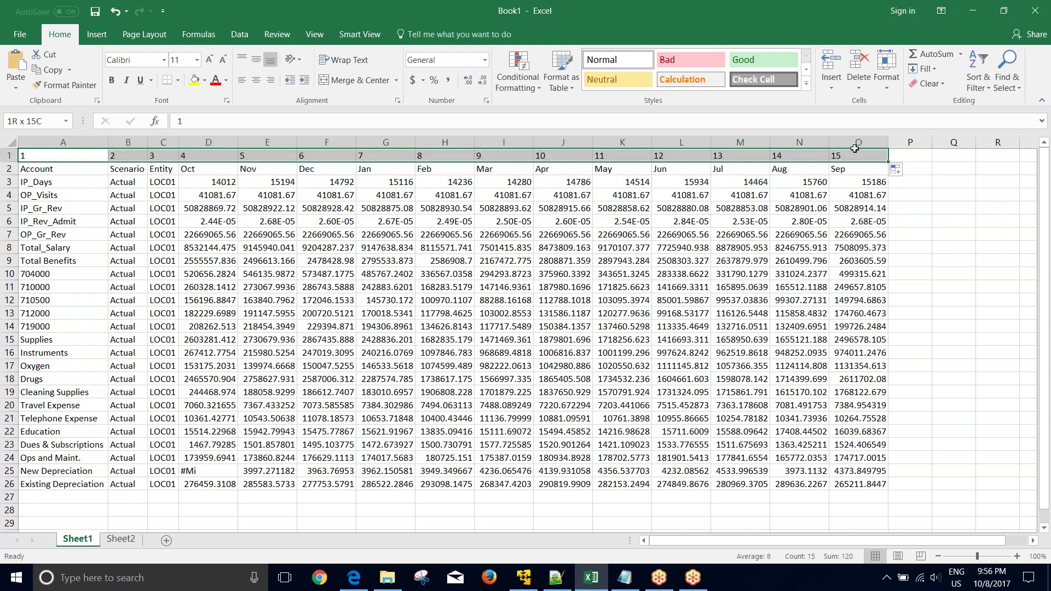
{"action": "left_click", "coordinate": [869, 208]}
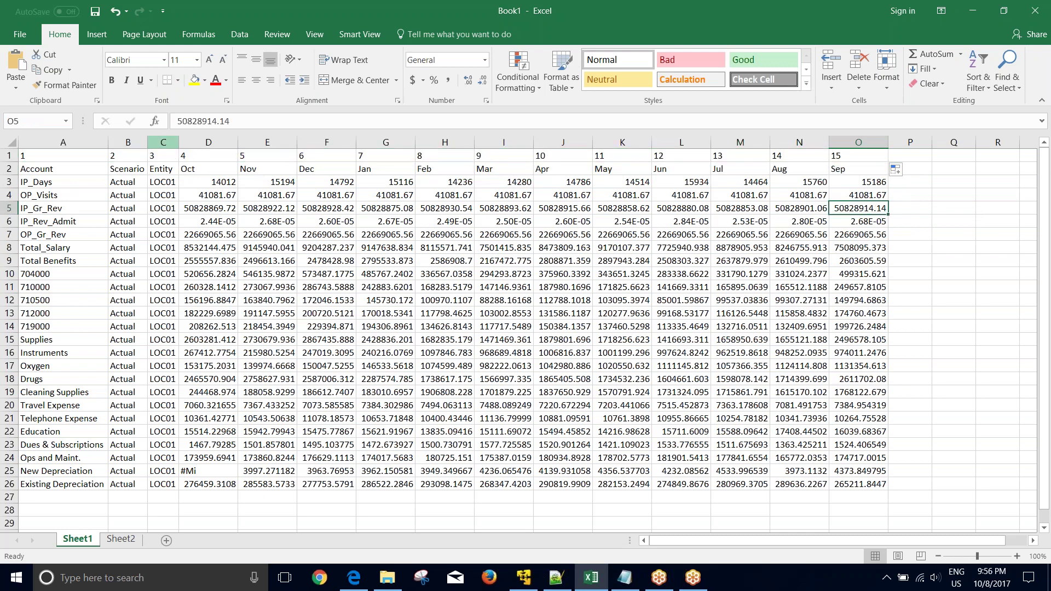
{"action": "left_click", "coordinate": [126, 142]}
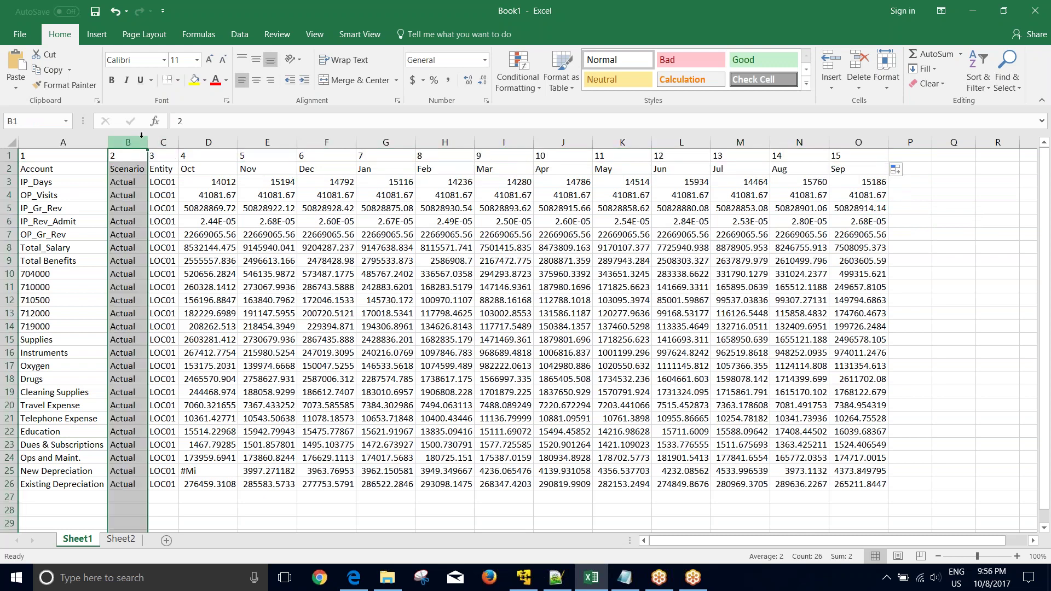
{"action": "left_click", "coordinate": [163, 142]}
{"action": "left_click", "coordinate": [208, 142]}
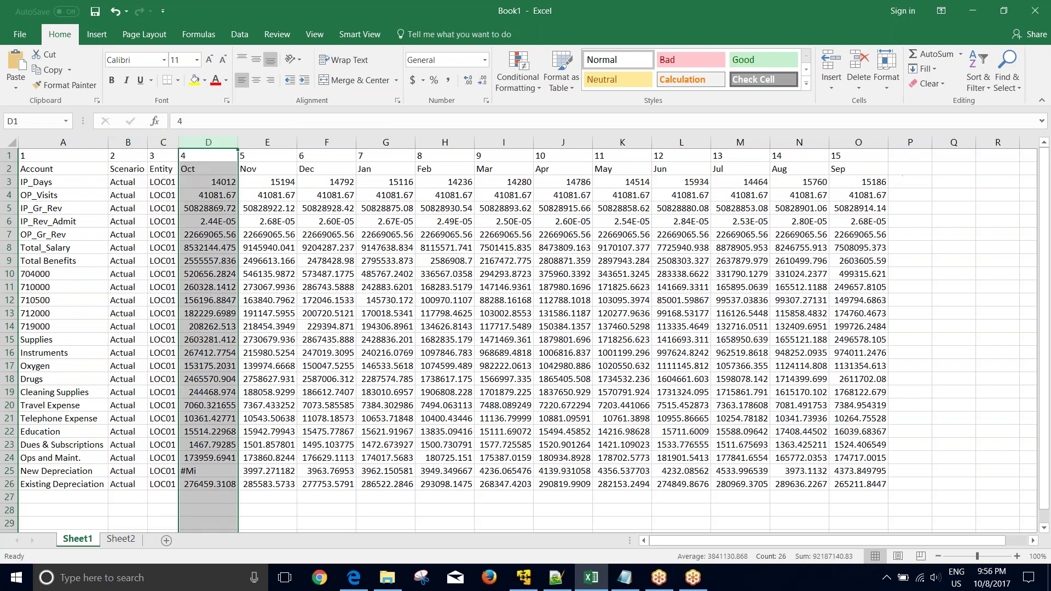
{"action": "left_click", "coordinate": [292, 172]}
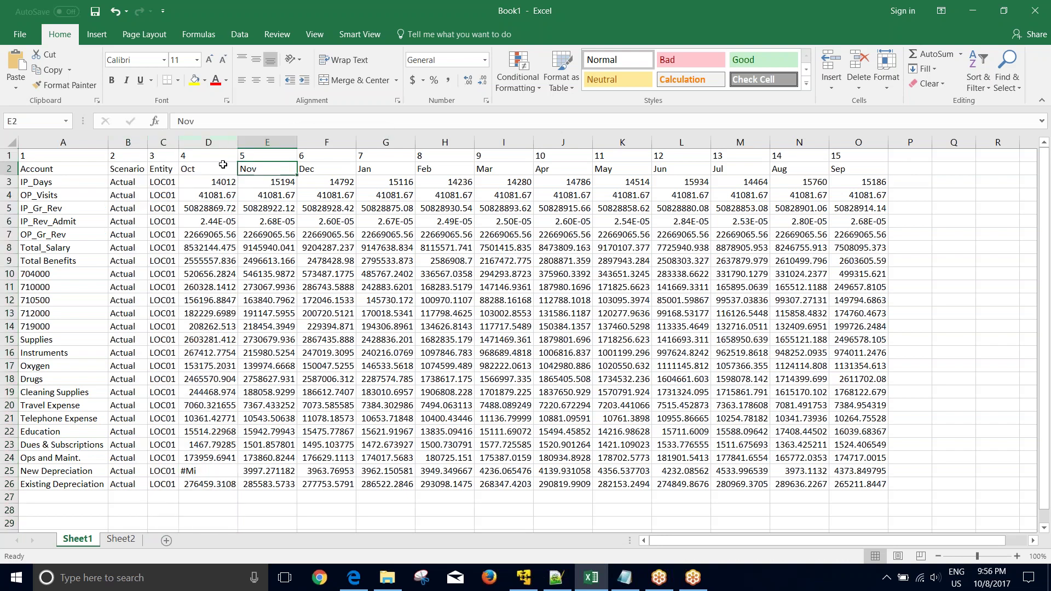
Step: Fill header cells A2:O2, Account through Sep, with yellow and check the result
{"action": "left_click", "coordinate": [56, 169]}
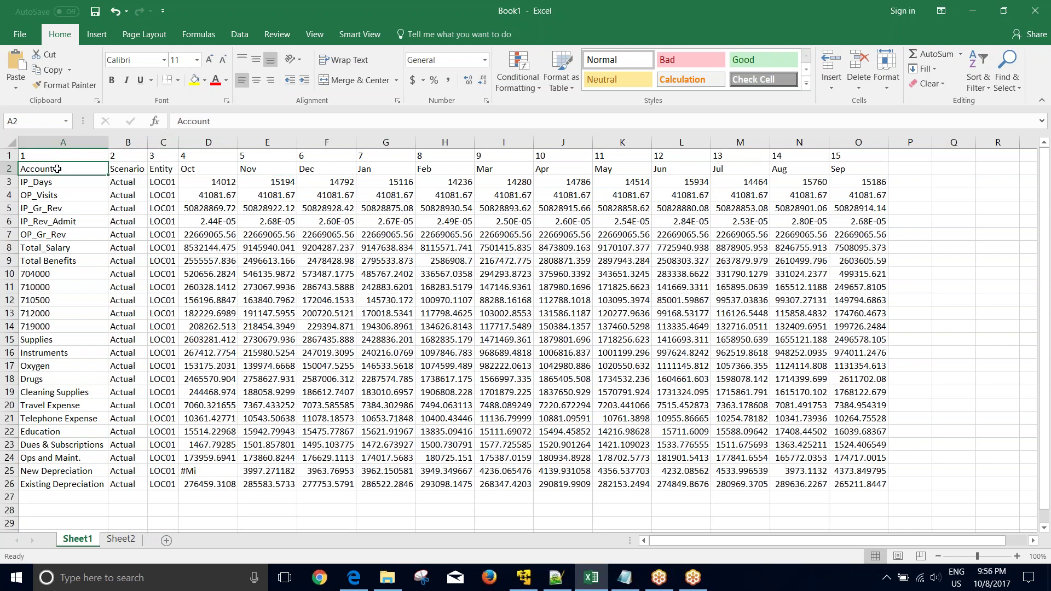
{"action": "left_click_drag", "start_coordinate": [875, 170], "coordinate": [33, 169]}
{"action": "left_click", "coordinate": [194, 80]}
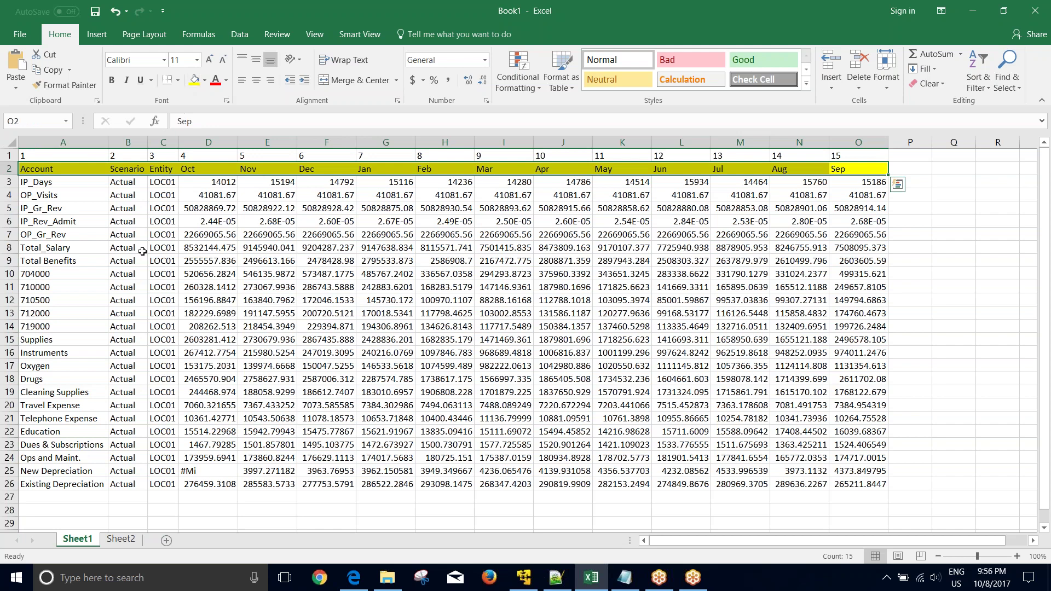
{"action": "left_click", "coordinate": [50, 169]}
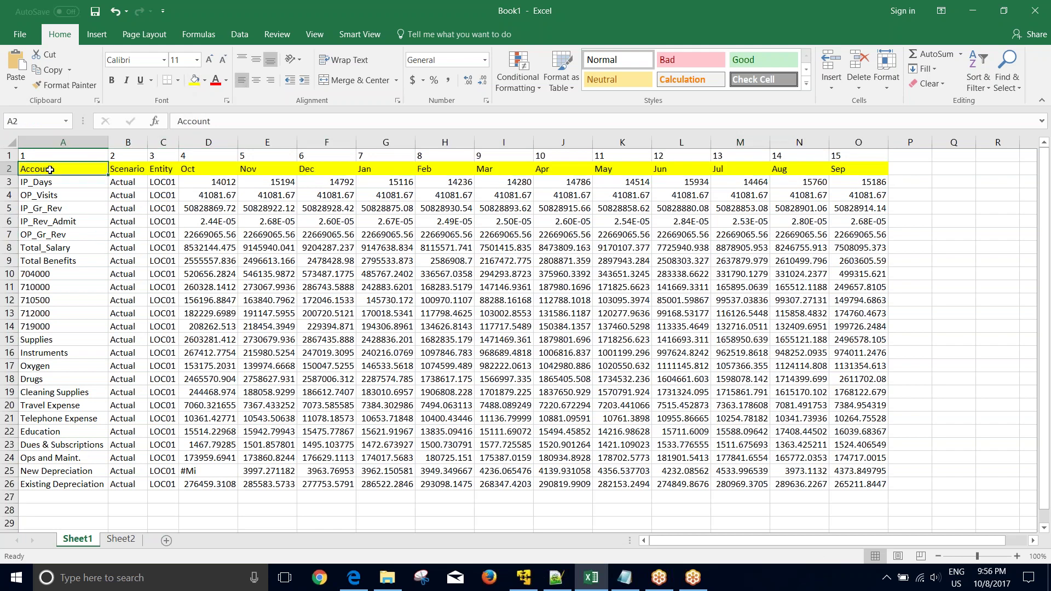
{"action": "left_click", "coordinate": [131, 168]}
{"action": "left_click", "coordinate": [163, 170]}
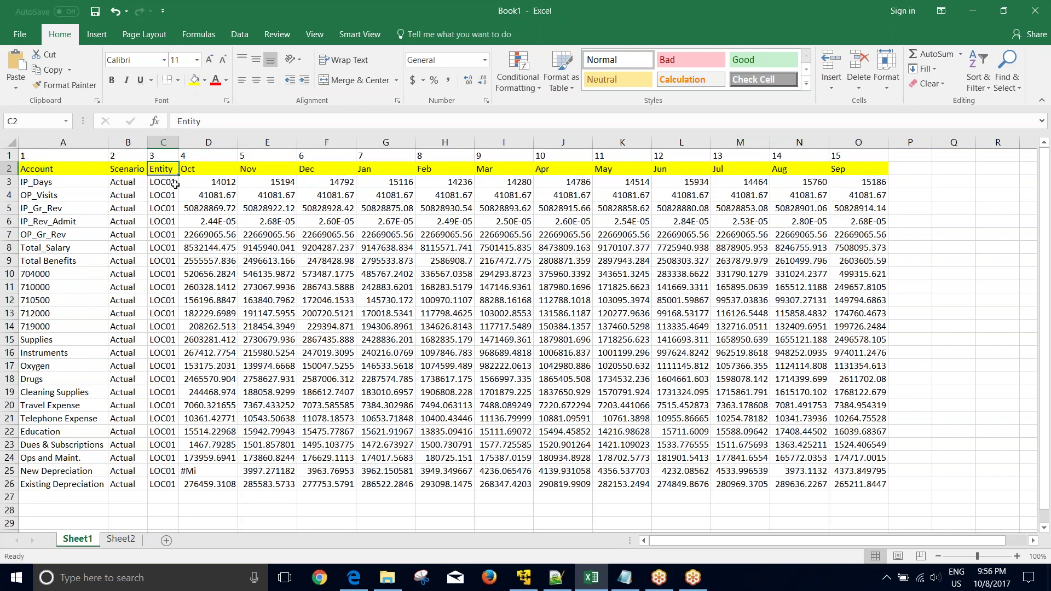
{"action": "left_click", "coordinate": [220, 170]}
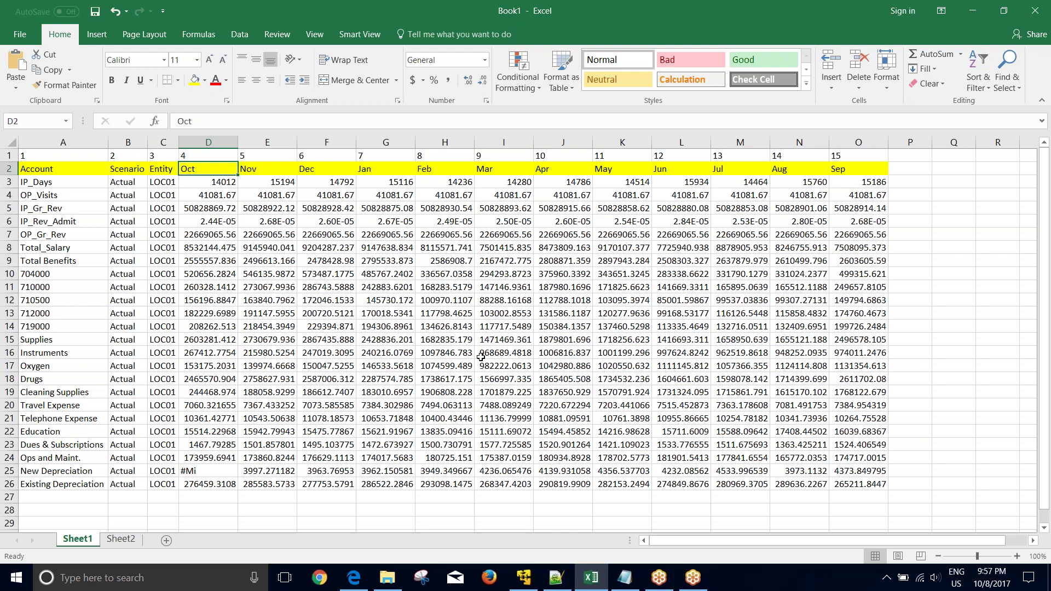
Step: Add a new blank entry in FDMEE's Import Format Summary
{"action": "left_click", "coordinate": [524, 577]}
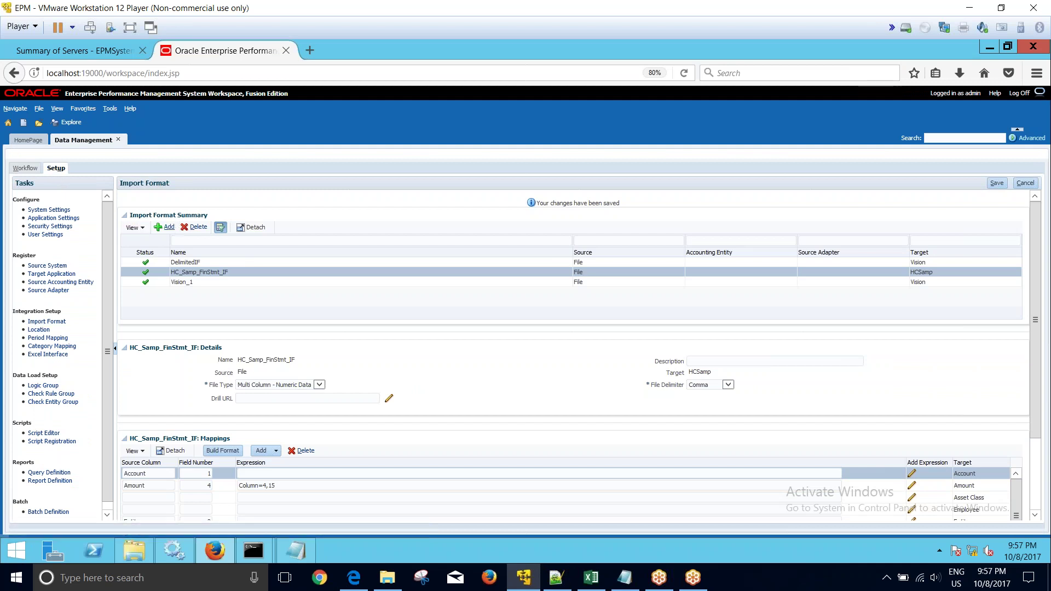
{"action": "left_click", "coordinate": [167, 227]}
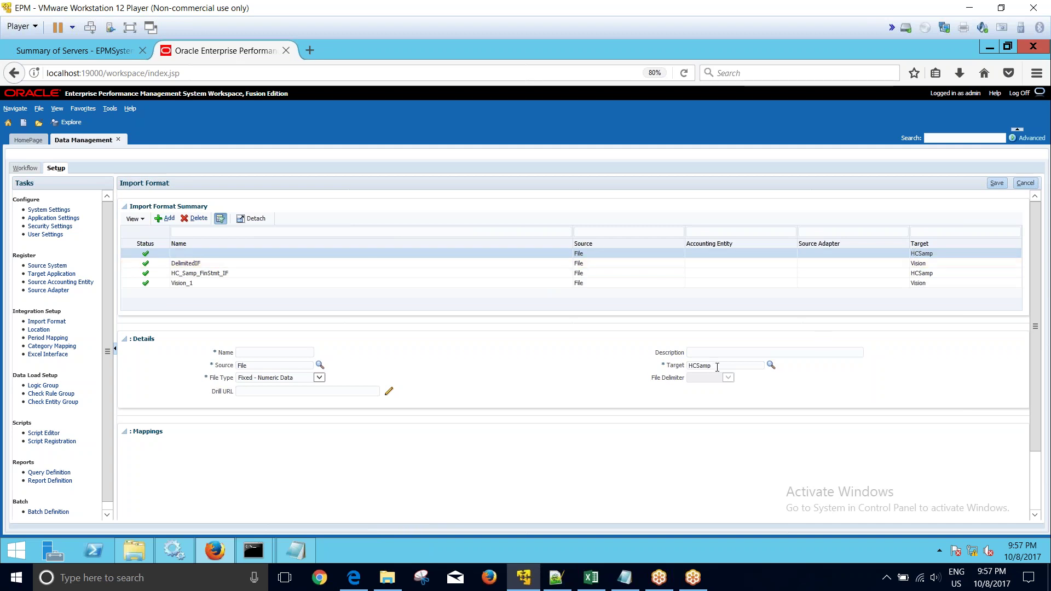
Step: Name the import format TEST_IF and give it the Multi Column - Numeric Data file type
{"action": "left_click_drag", "start_coordinate": [667, 366], "coordinate": [684, 366]}
{"action": "left_click", "coordinate": [239, 353]}
{"action": "type", "text": "TEST_IF"}
{"action": "left_click", "coordinate": [267, 379]}
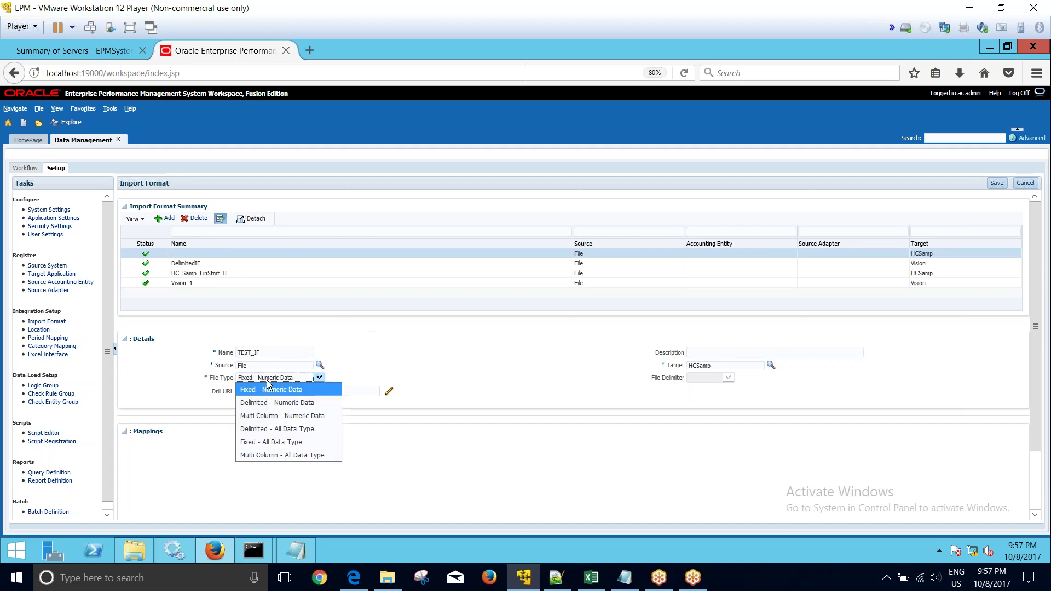
{"action": "left_click", "coordinate": [320, 417]}
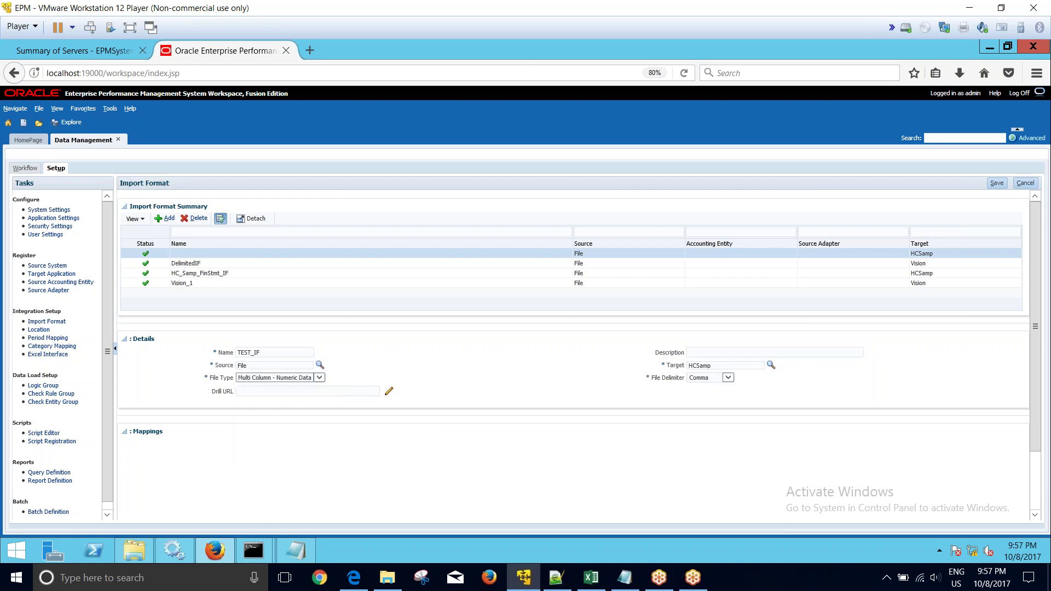
{"action": "left_click", "coordinate": [319, 377]}
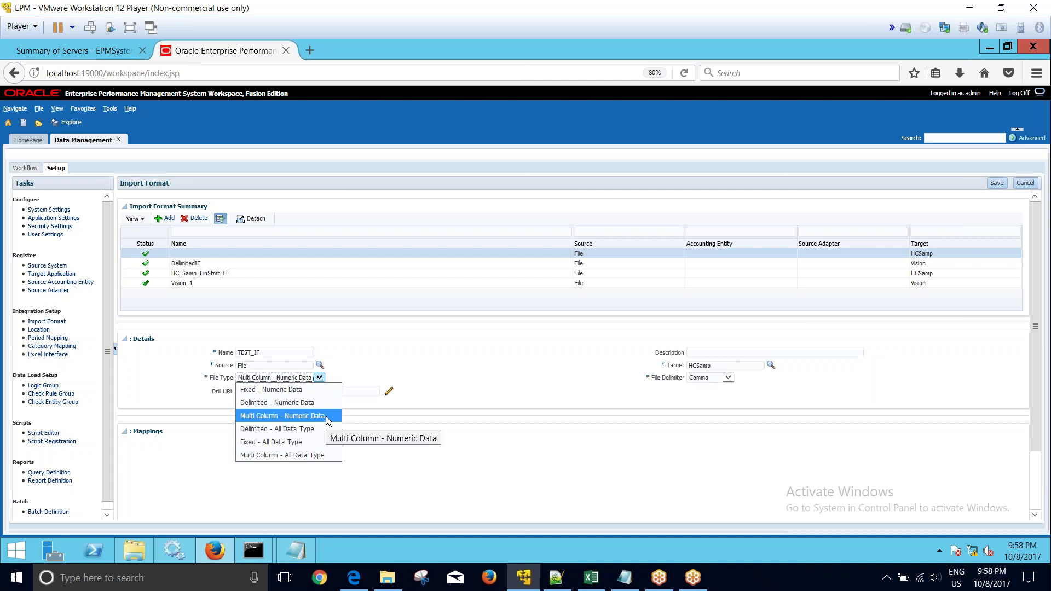
{"action": "left_click", "coordinate": [326, 416]}
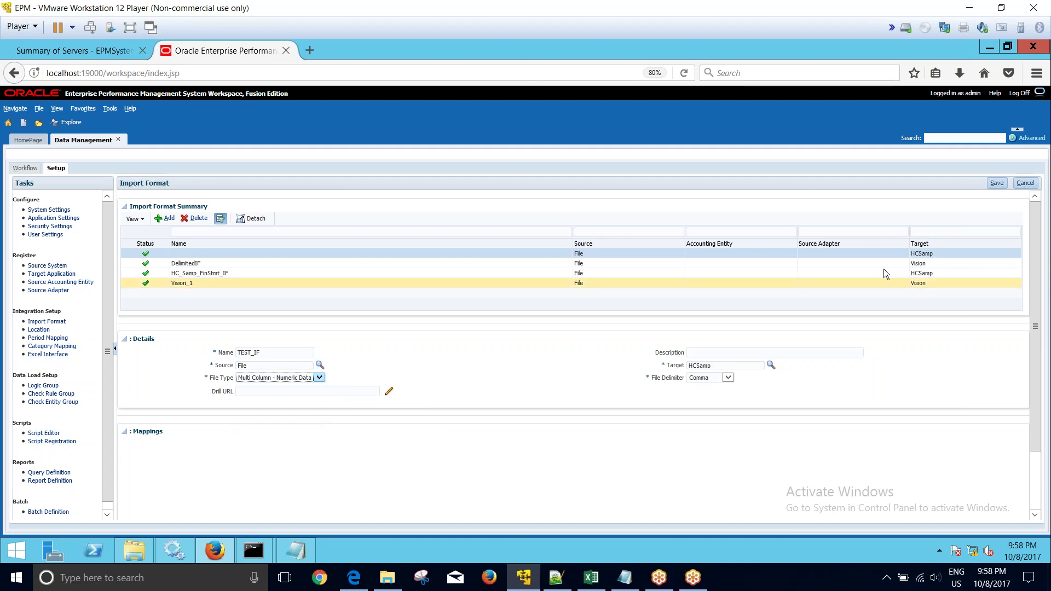
Step: Save TEST_IF and scroll to its empty mappings grid for Account through Version
{"action": "left_click", "coordinate": [995, 185]}
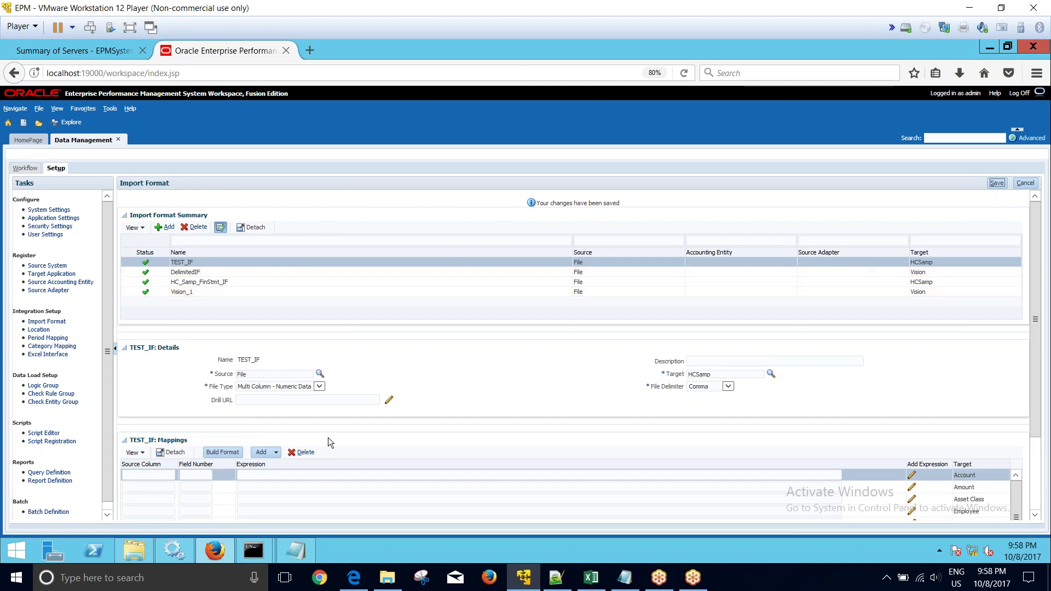
{"action": "scroll", "coordinate": [830, 275], "scroll_direction": "down", "scroll_amount": 3}
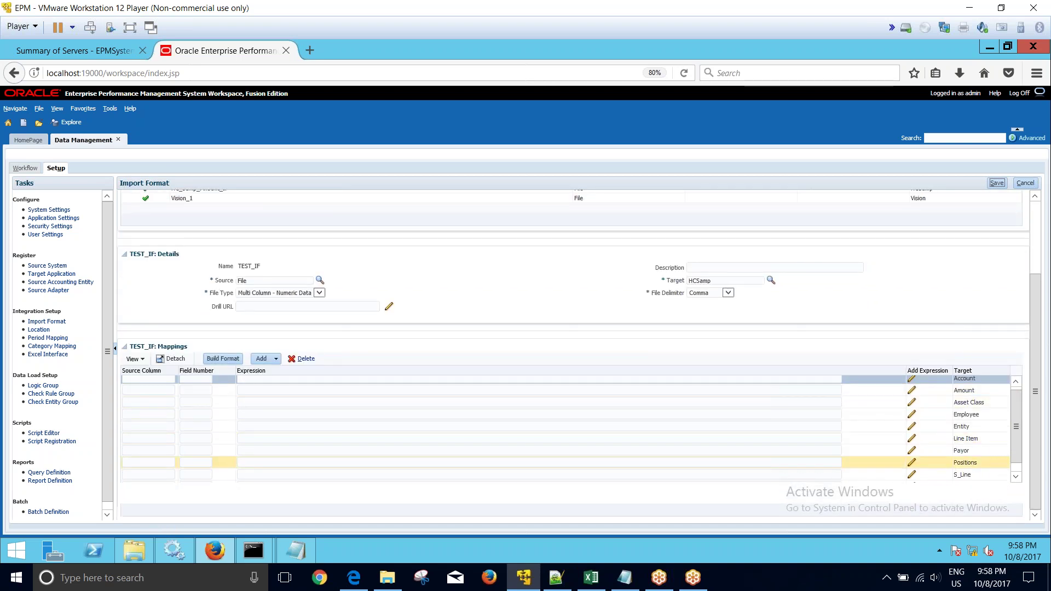
{"action": "scroll", "coordinate": [1039, 405], "scroll_direction": "up", "scroll_amount": 2}
{"action": "scroll", "coordinate": [1040, 405], "scroll_direction": "down", "scroll_amount": 2}
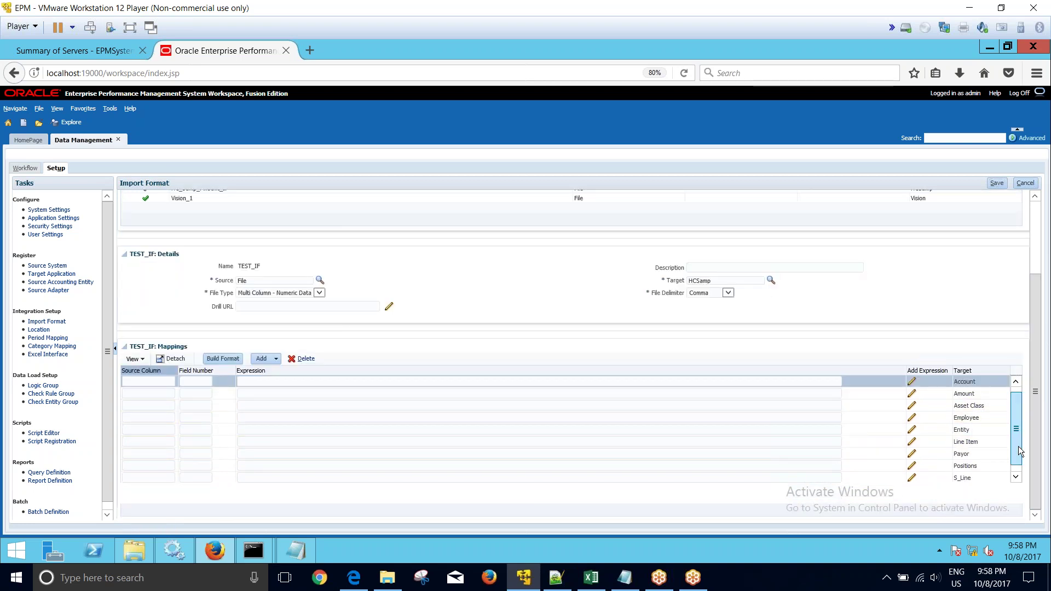
{"action": "left_click", "coordinate": [1016, 475]}
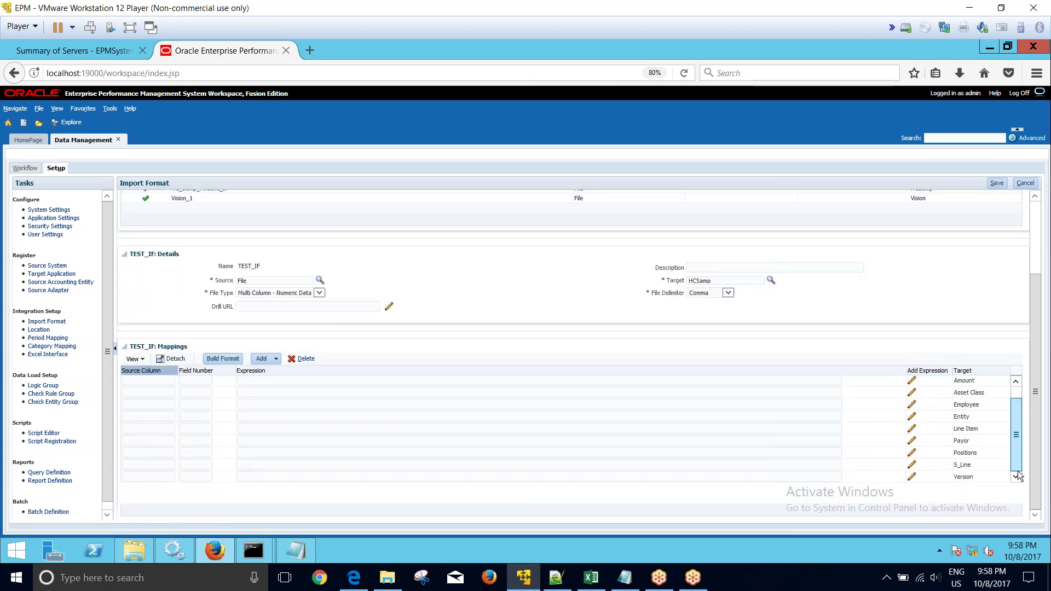
{"action": "left_click_drag", "start_coordinate": [1016, 444], "coordinate": [1017, 434]}
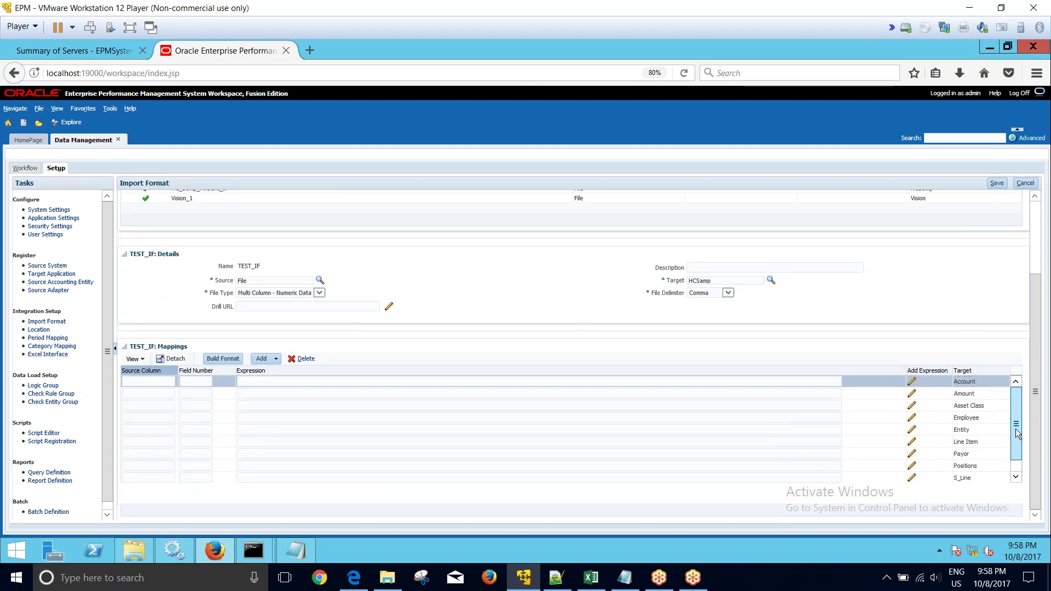
{"action": "left_click", "coordinate": [591, 577]}
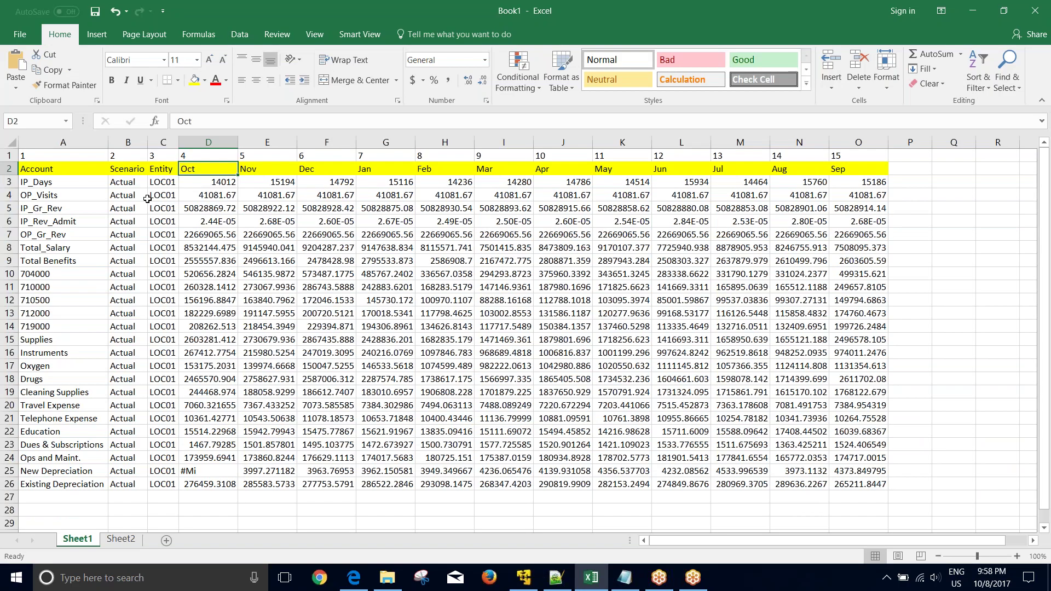
{"action": "left_click", "coordinate": [55, 142]}
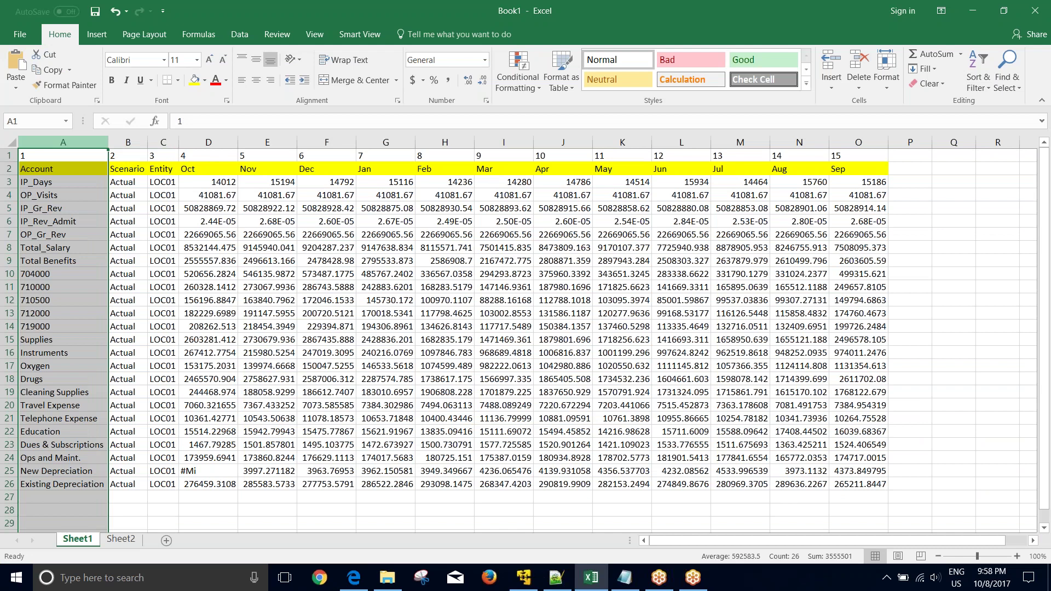
{"action": "left_click", "coordinate": [82, 167]}
{"action": "left_click", "coordinate": [126, 168]}
{"action": "left_click", "coordinate": [169, 169]}
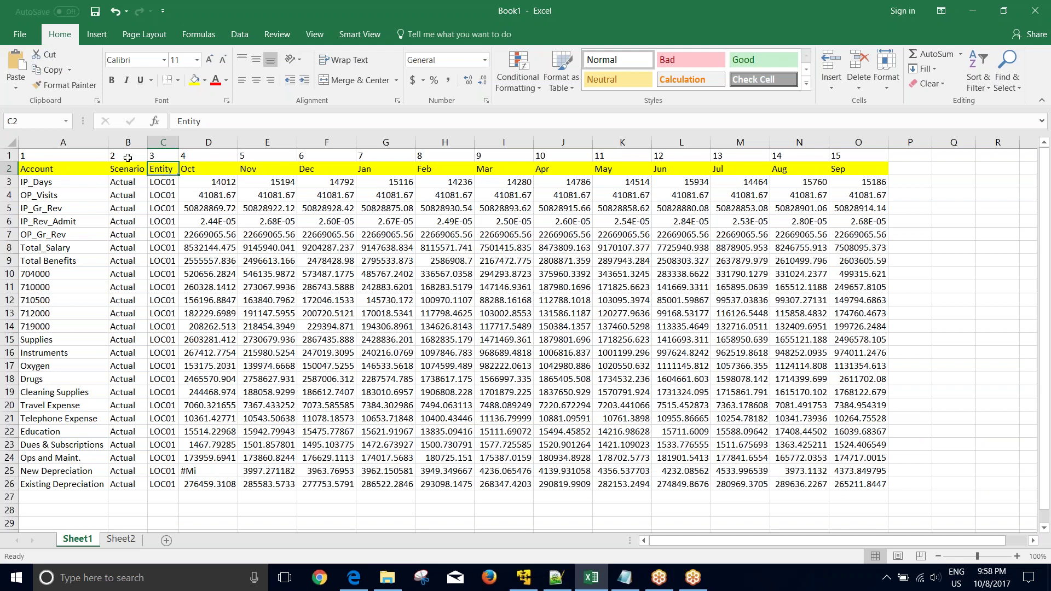
{"action": "left_click_drag", "start_coordinate": [127, 156], "coordinate": [123, 484]}
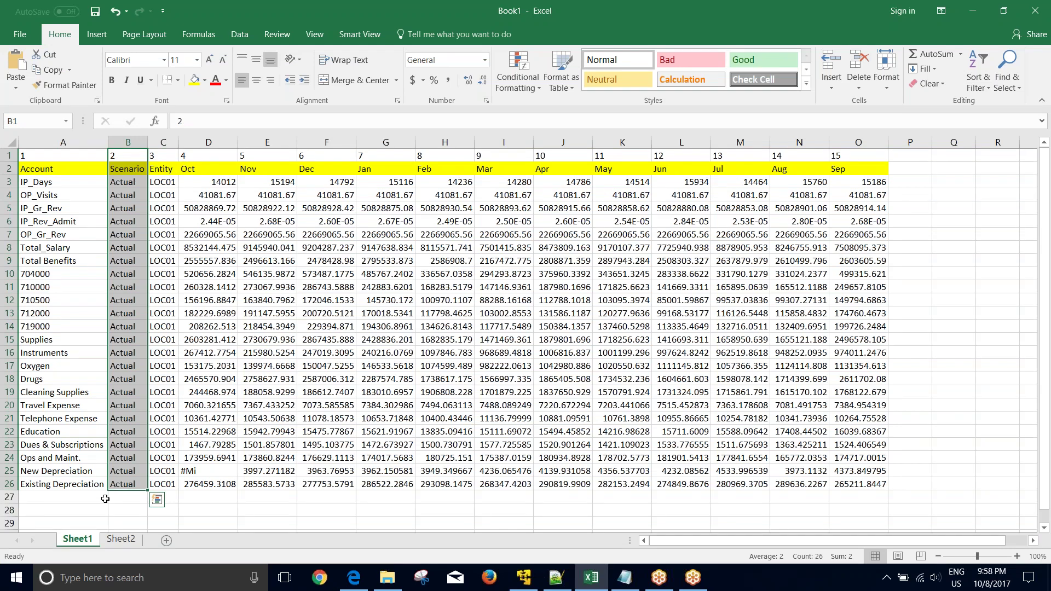
{"action": "left_click", "coordinate": [267, 352]}
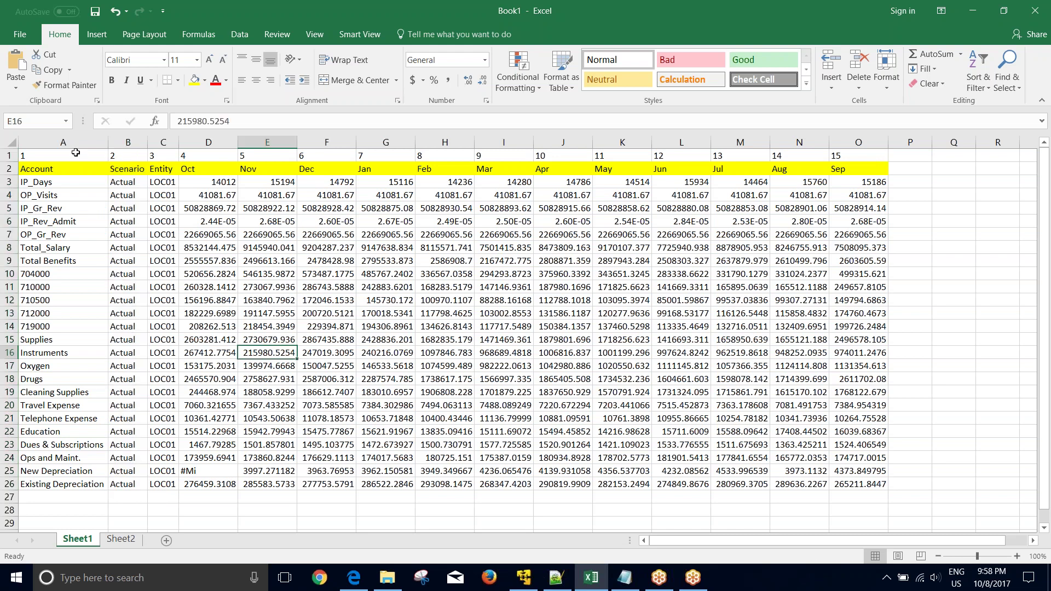
{"action": "left_click_drag", "start_coordinate": [75, 152], "coordinate": [86, 482]}
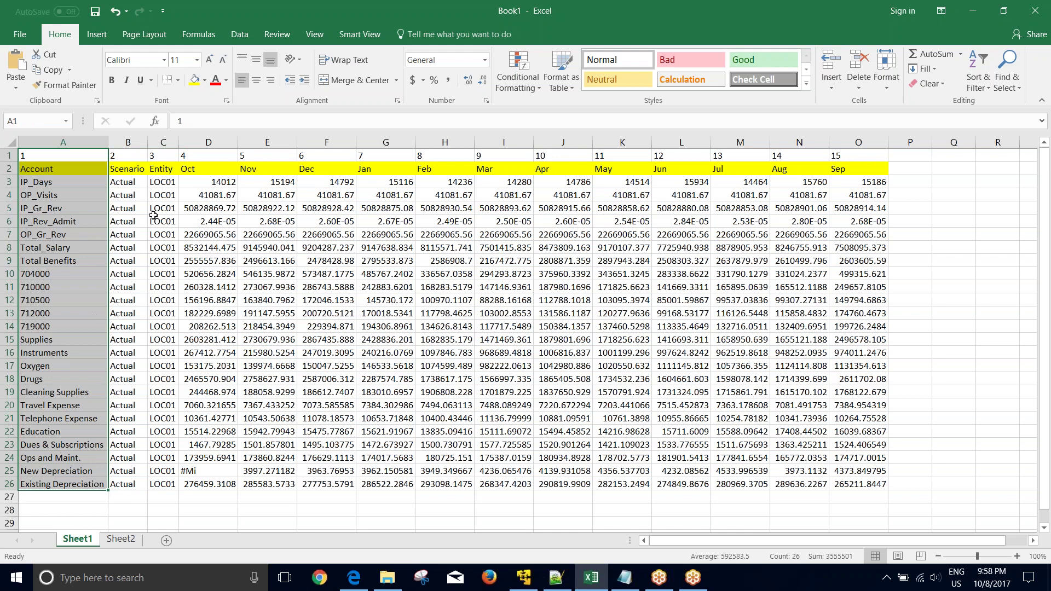
{"action": "left_click_drag", "start_coordinate": [130, 157], "coordinate": [130, 483]}
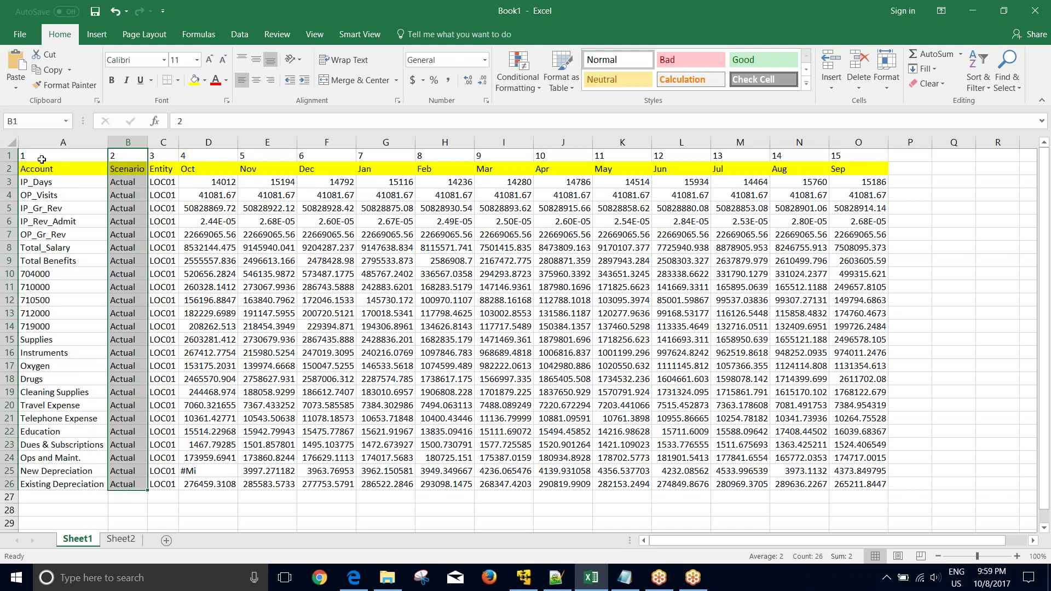
{"action": "left_click_drag", "start_coordinate": [42, 158], "coordinate": [69, 470]}
{"action": "left_click_drag", "start_coordinate": [163, 155], "coordinate": [164, 484]}
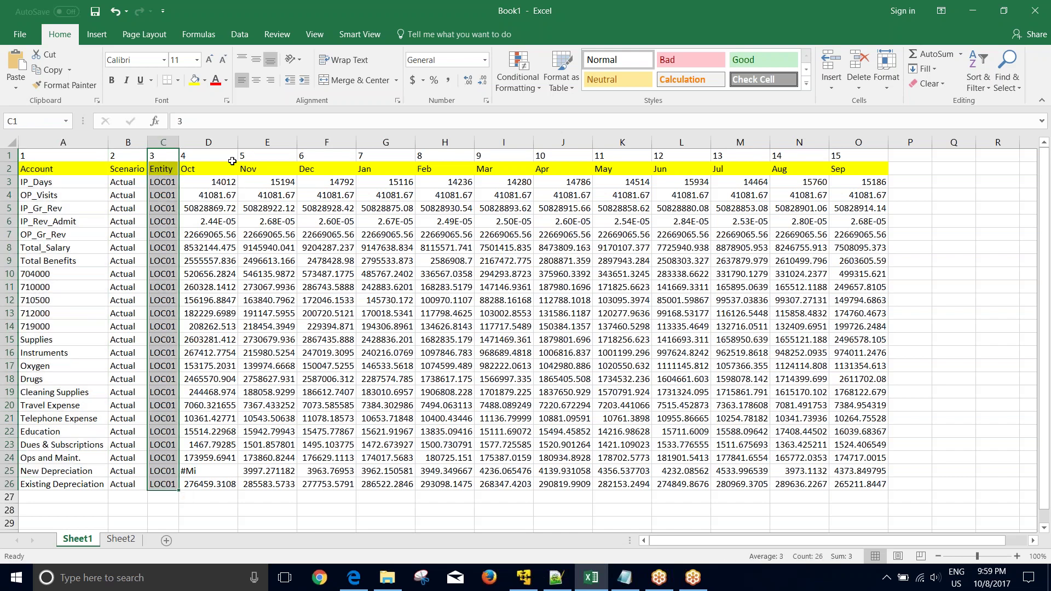
{"action": "left_click", "coordinate": [54, 153]}
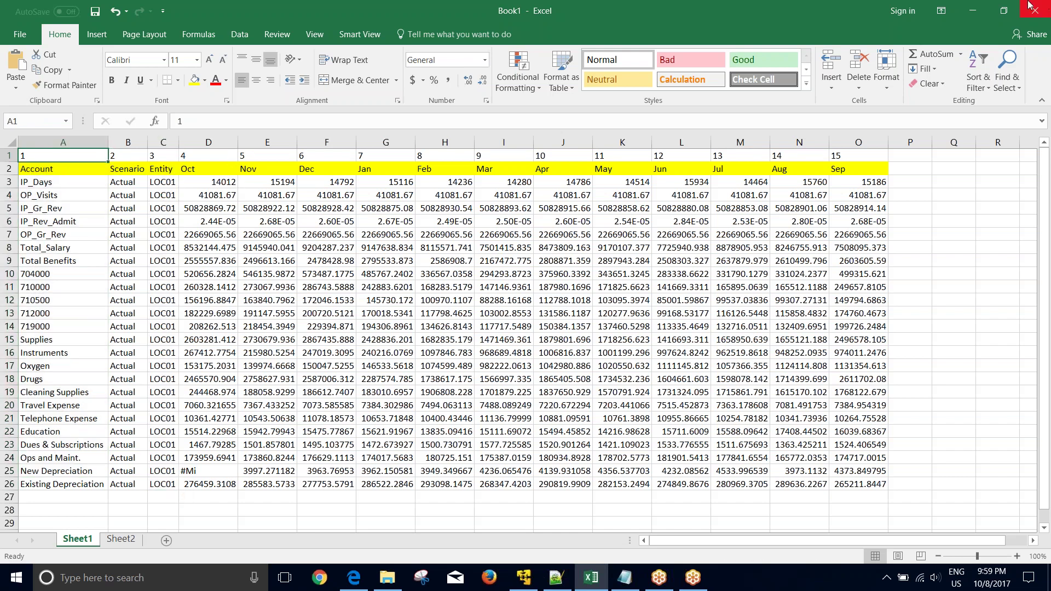
{"action": "left_click", "coordinate": [973, 10]}
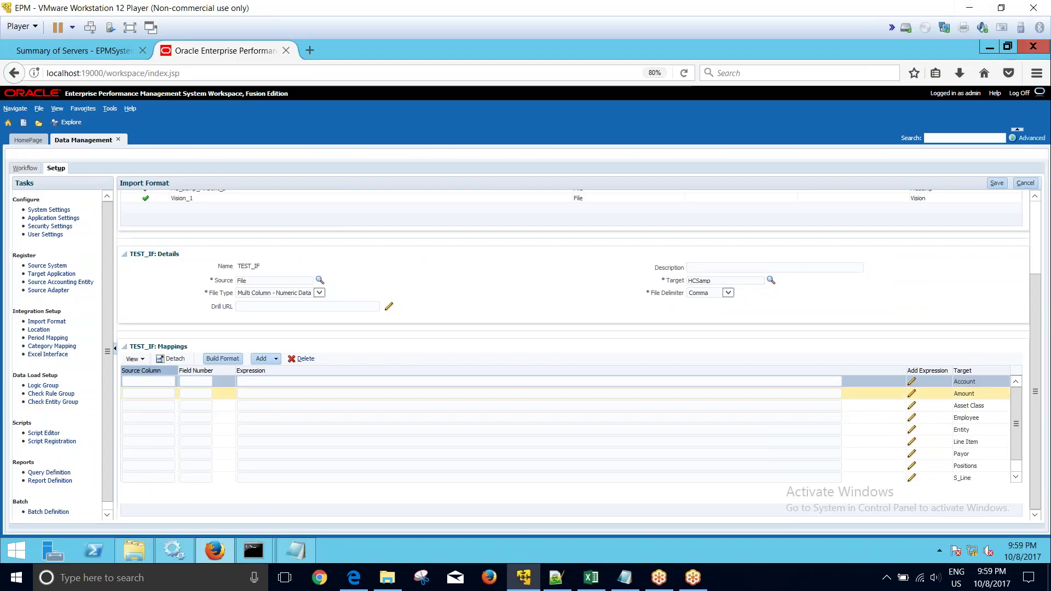
Step: Map source column Account to field 1 and Entity to field 3, and begin the Amount row
{"action": "left_click", "coordinate": [154, 380]}
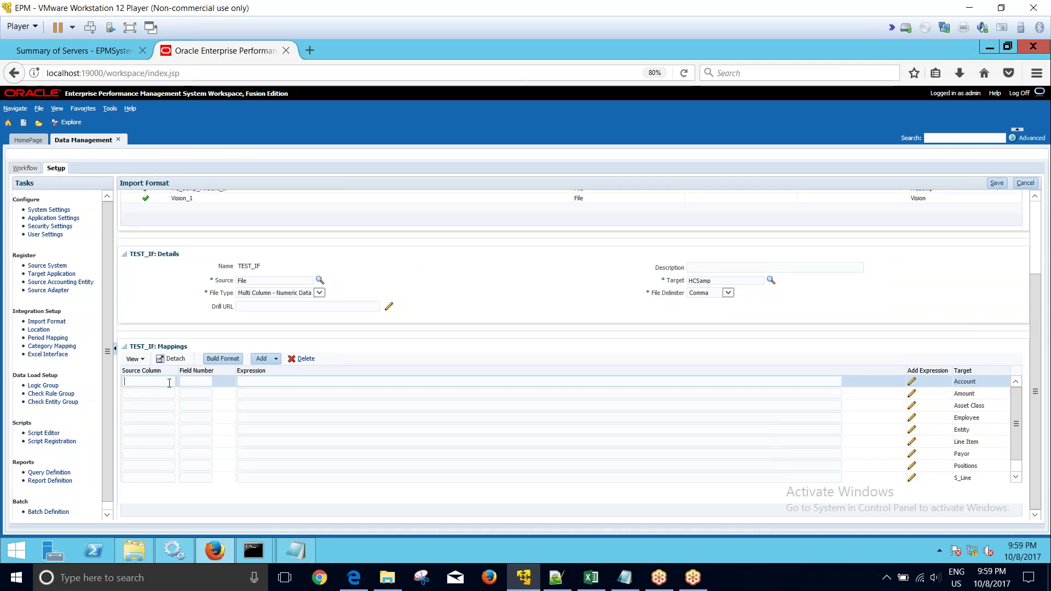
{"action": "type", "text": "nt"}
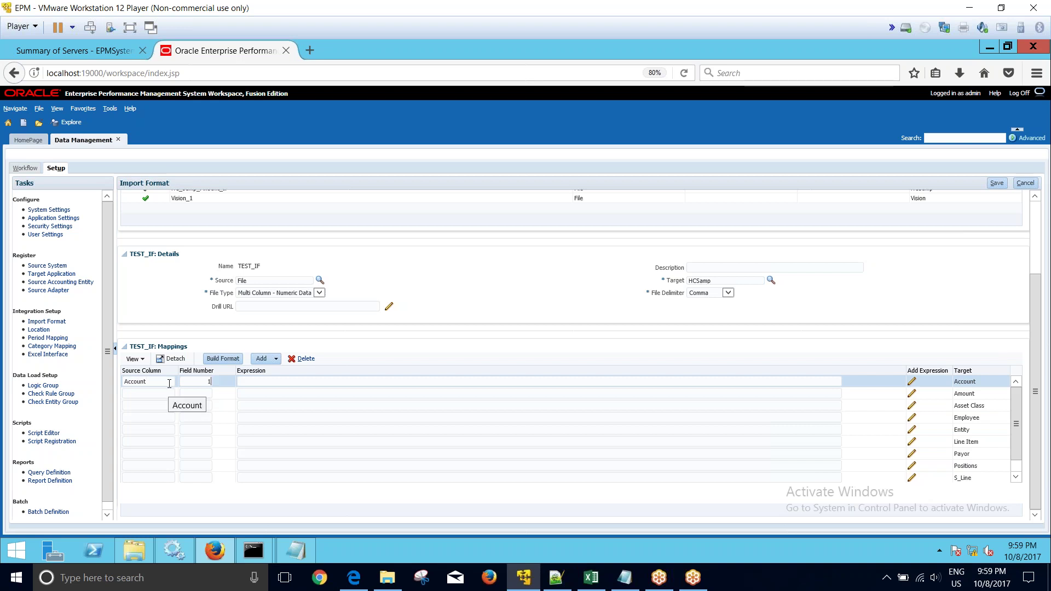
{"action": "left_click", "coordinate": [154, 429]}
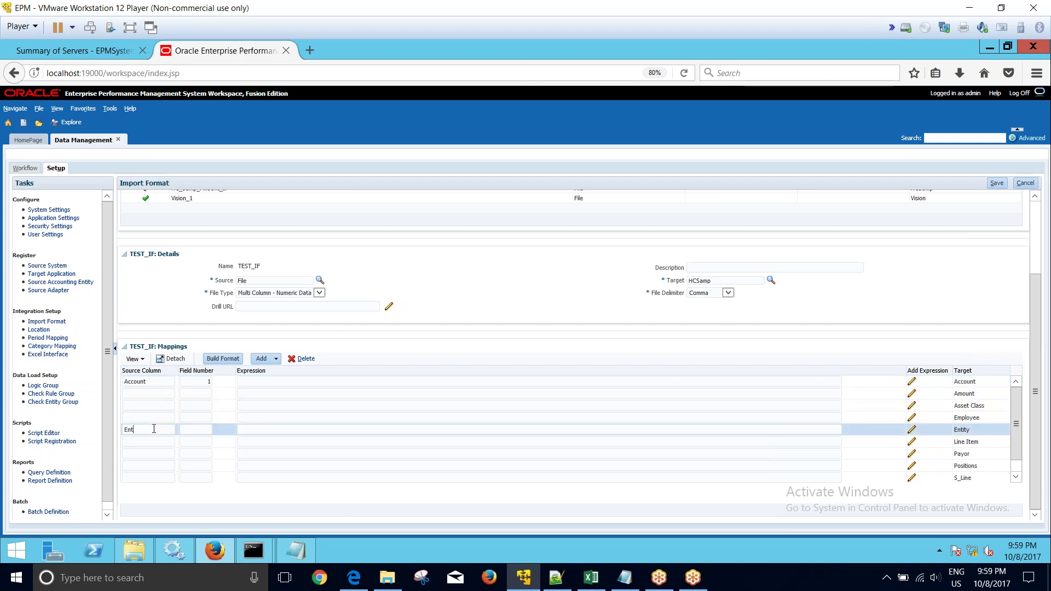
{"action": "key", "text": "Tab"}
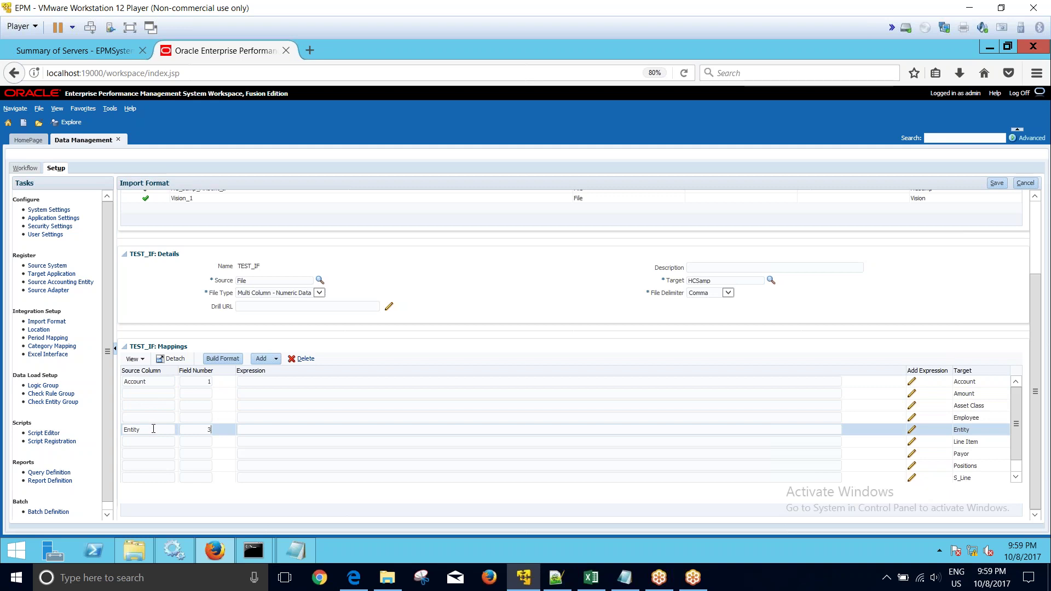
{"action": "left_click", "coordinate": [125, 393]}
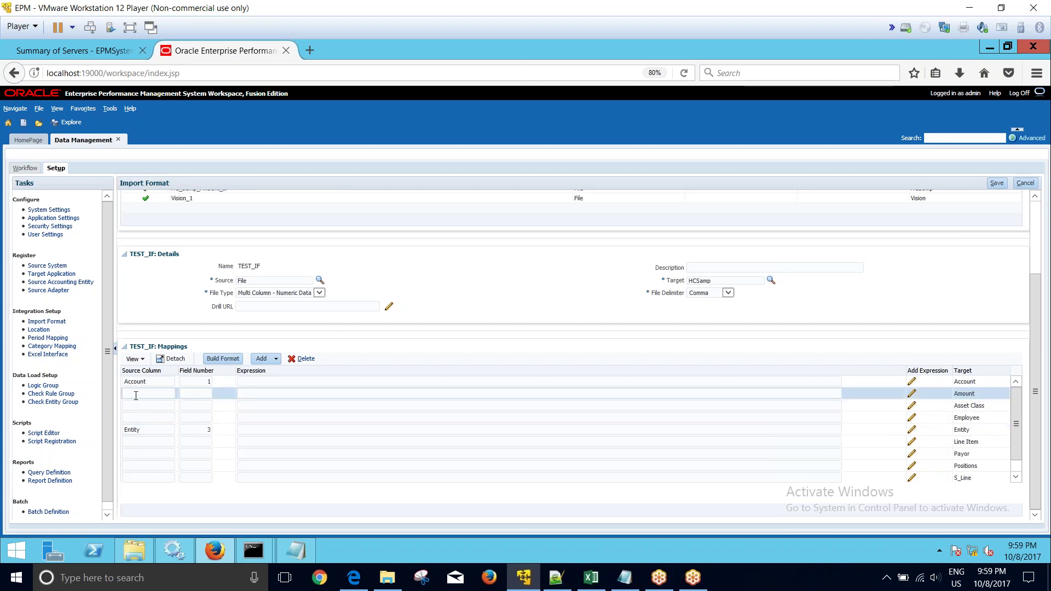
{"action": "type", "text": "Amount"}
{"action": "left_click", "coordinate": [591, 577]}
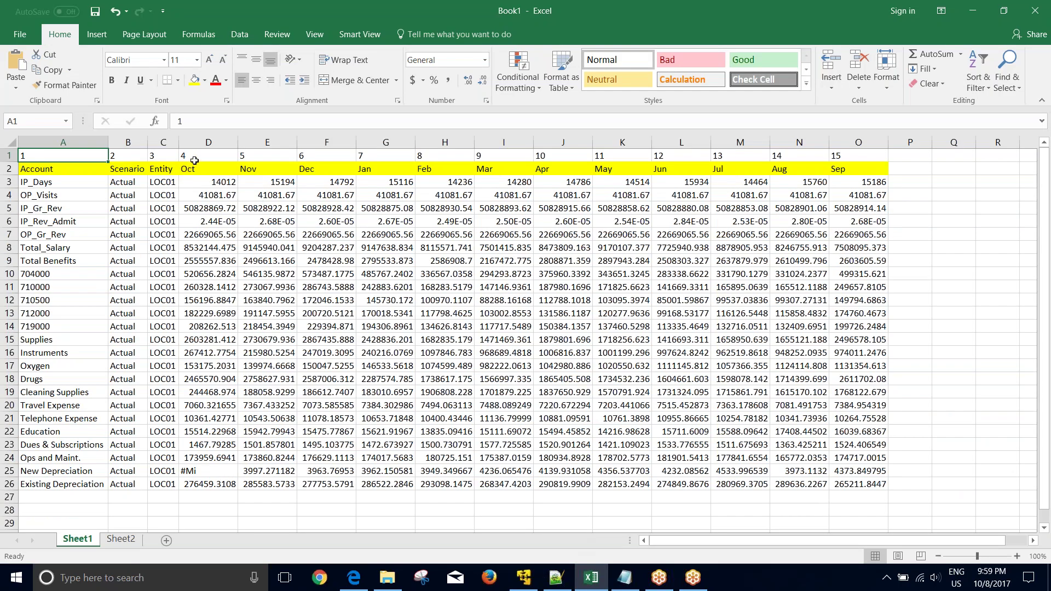
Step: Check the month field numbers 4 to 15 in Excel, then return to FDMEE
{"action": "left_click_drag", "start_coordinate": [194, 159], "coordinate": [851, 155]}
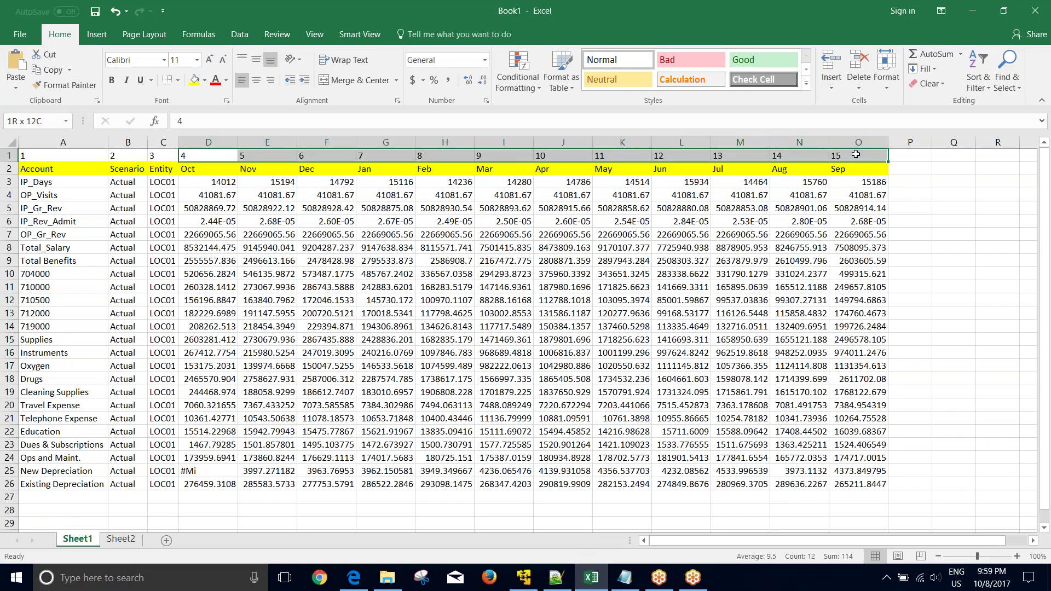
{"action": "left_click", "coordinate": [973, 13]}
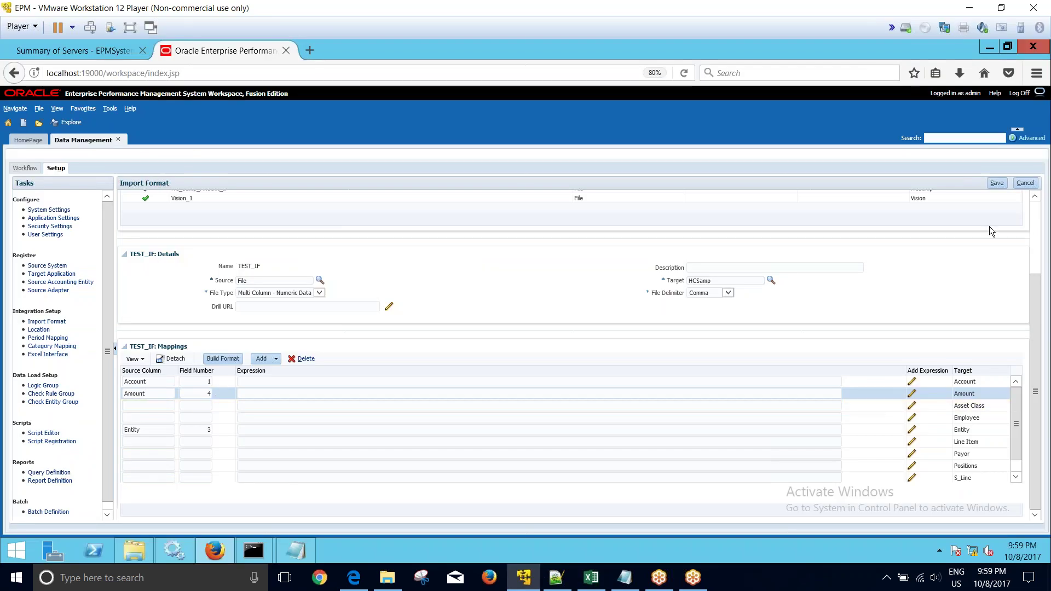
Step: Save the mappings and give the Amount row the Column=start,end expression 4,15
{"action": "left_click", "coordinate": [1002, 183]}
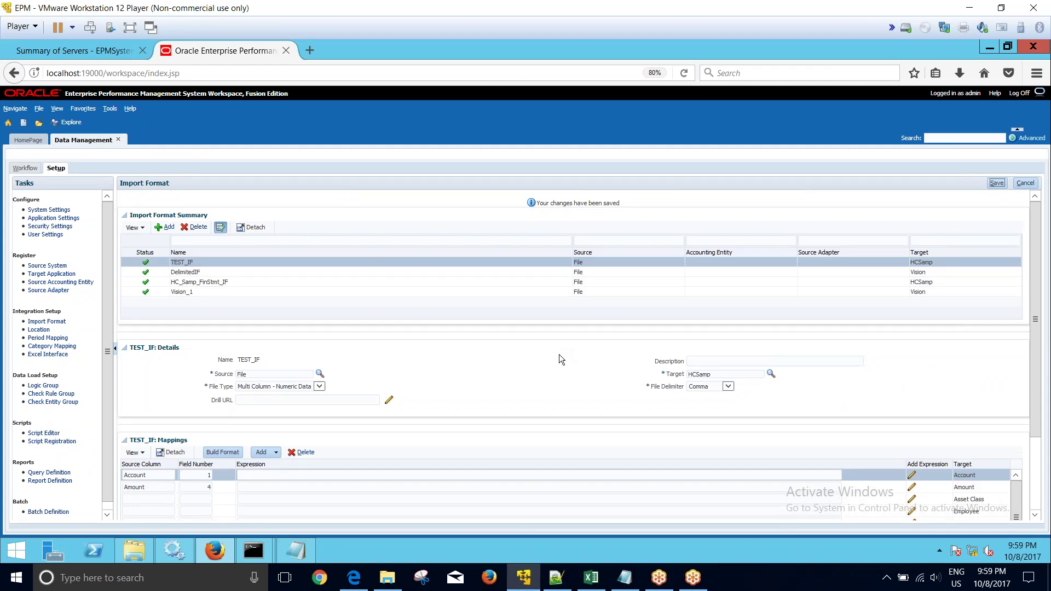
{"action": "scroll", "coordinate": [551, 360], "scroll_direction": "down", "scroll_amount": 3}
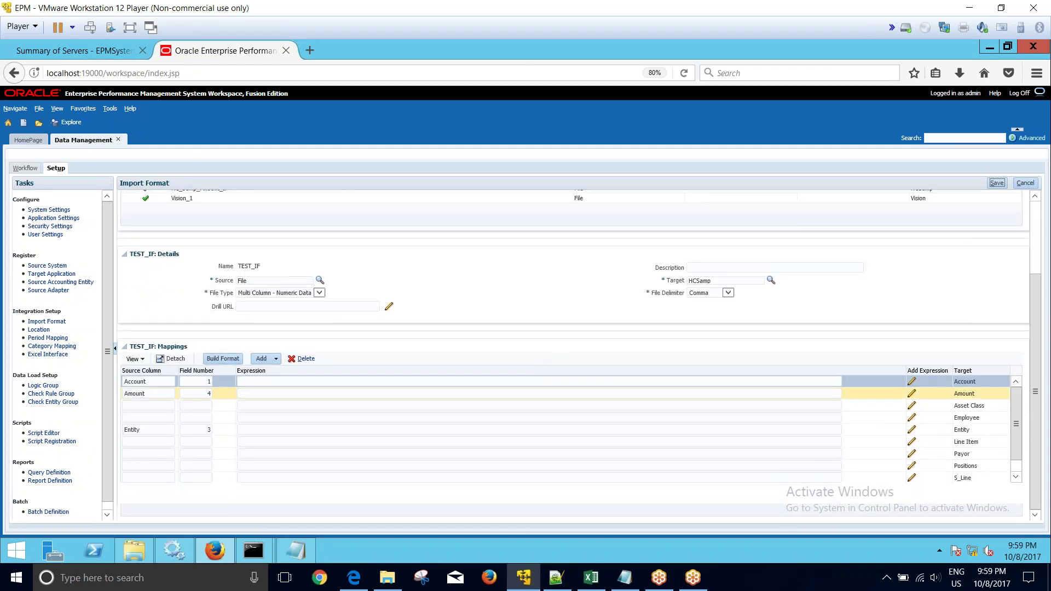
{"action": "left_click", "coordinate": [240, 394]}
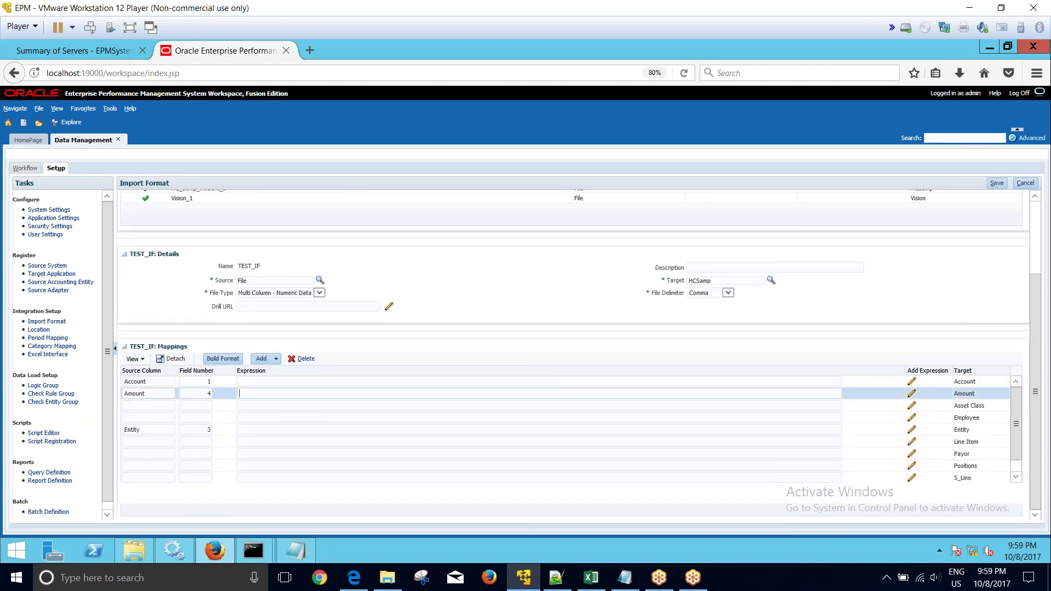
{"action": "left_click", "coordinate": [911, 393]}
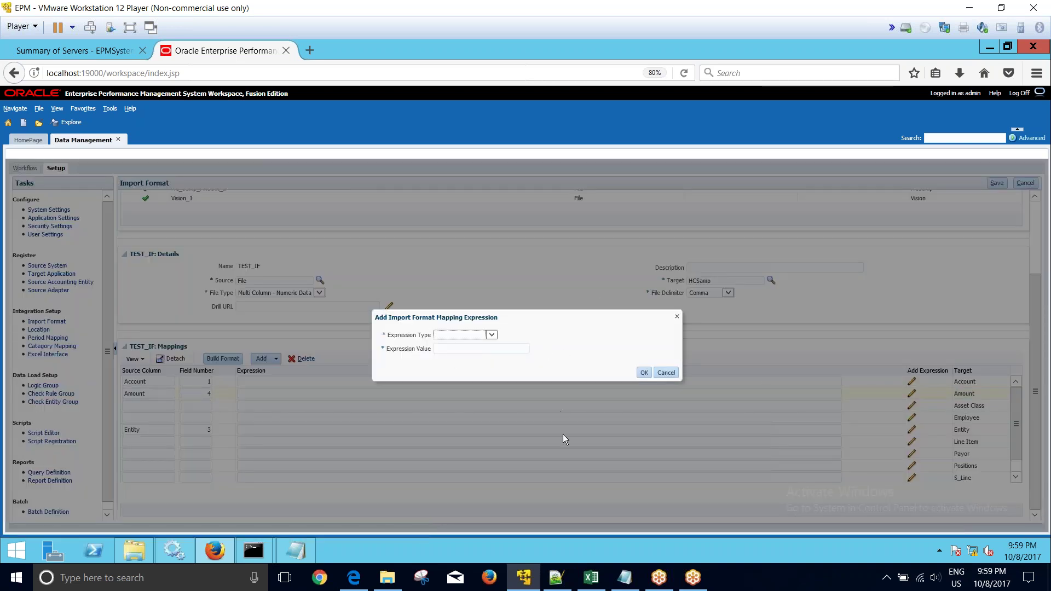
{"action": "left_click", "coordinate": [492, 335]}
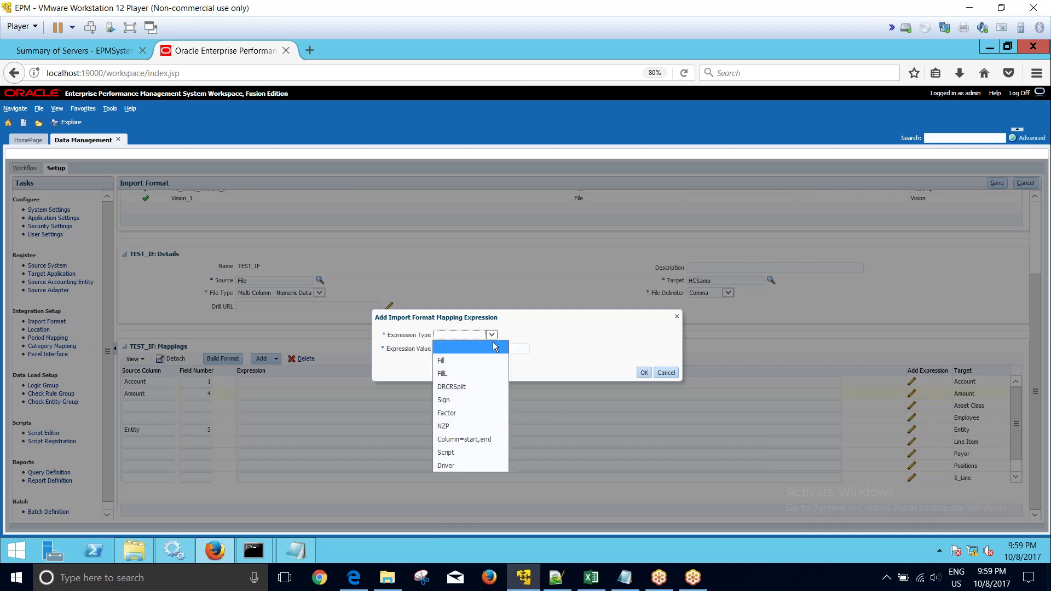
{"action": "left_click", "coordinate": [472, 439]}
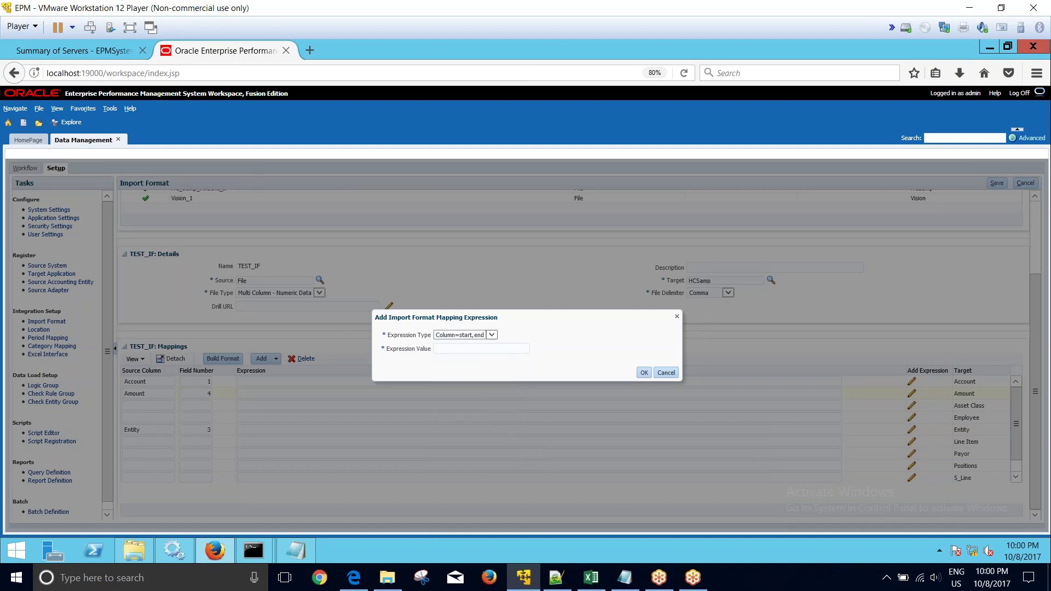
{"action": "left_click", "coordinate": [472, 347]}
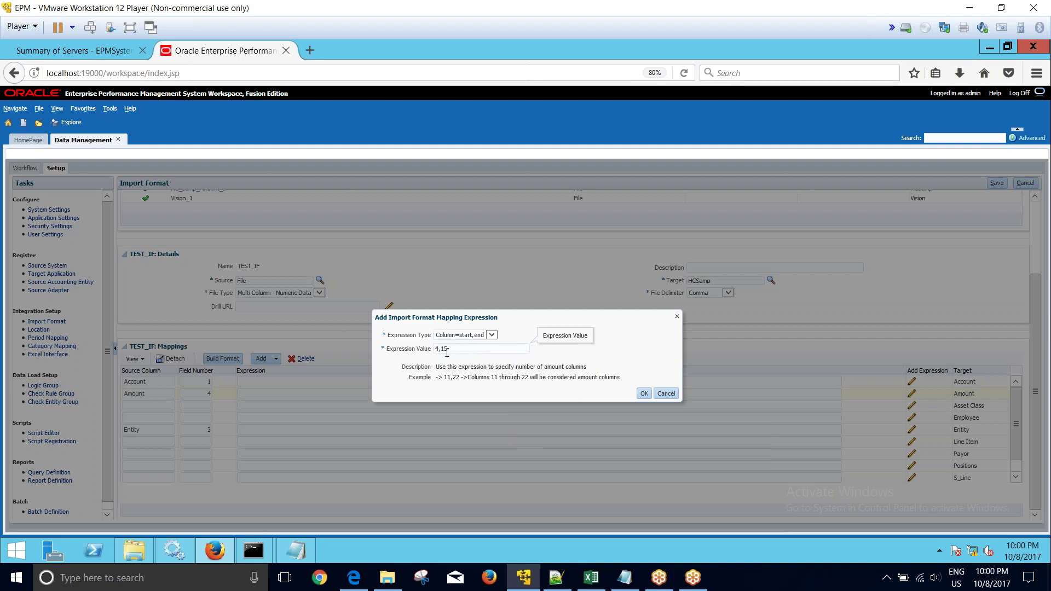
{"action": "left_click", "coordinate": [643, 393]}
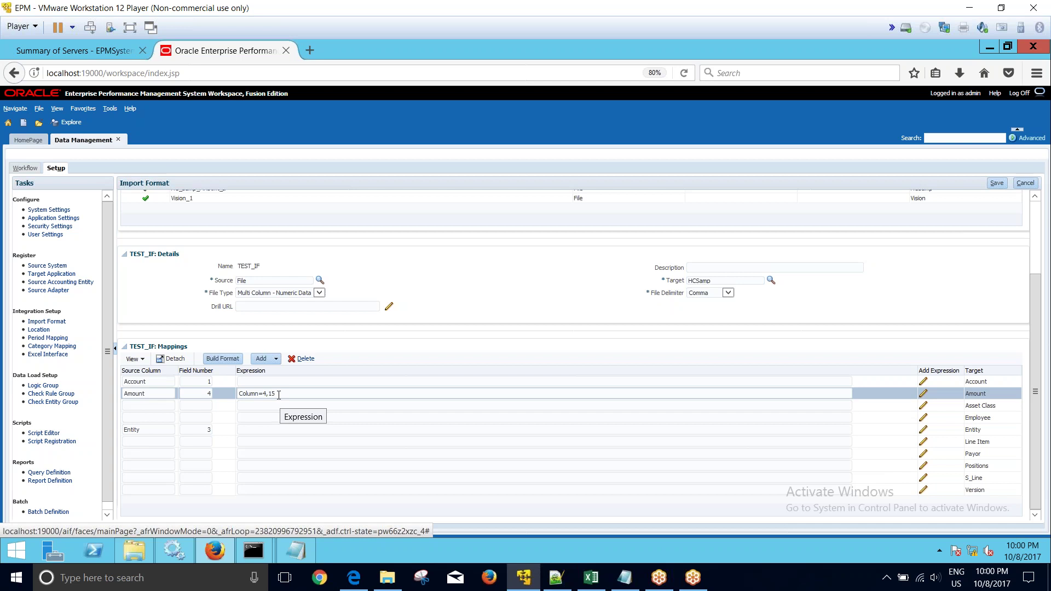
Step: Save the TEST_IF import format changes
{"action": "left_click", "coordinate": [995, 182]}
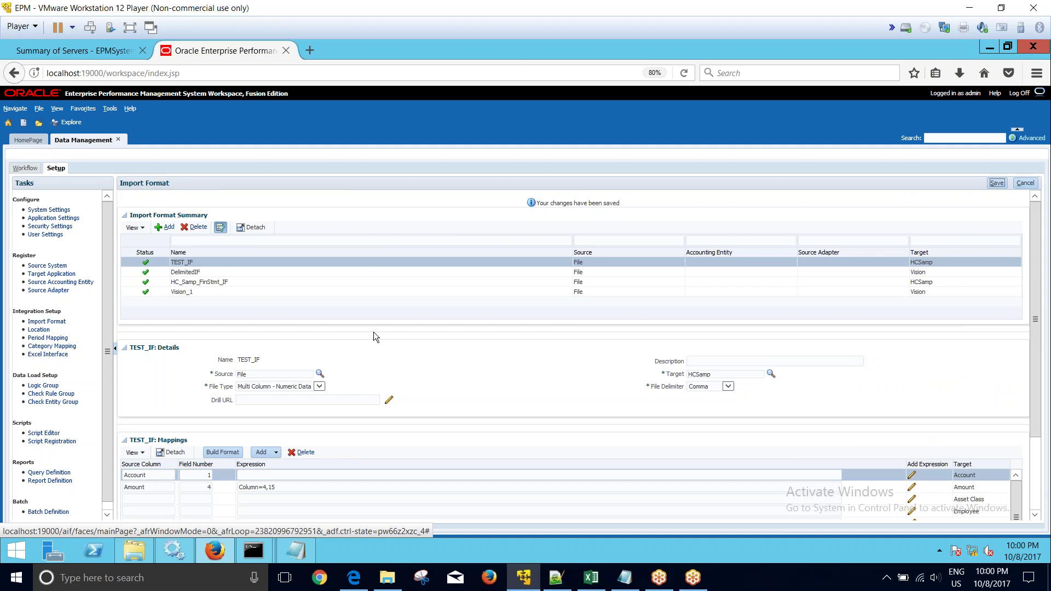
{"action": "scroll", "coordinate": [435, 416], "scroll_direction": "down", "scroll_amount": 3}
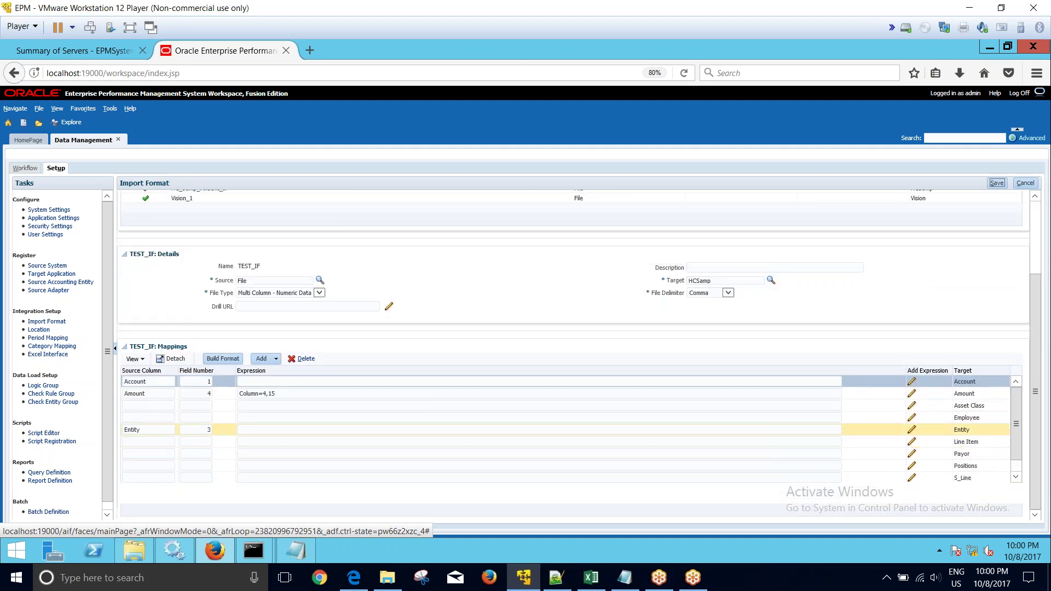
{"action": "left_click", "coordinate": [25, 168]}
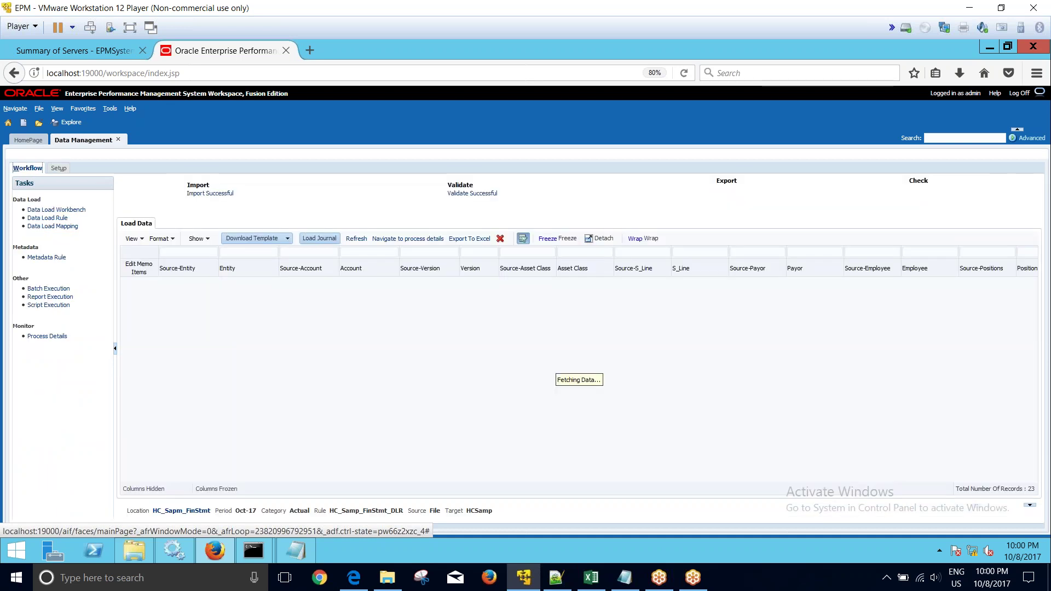
{"action": "left_click", "coordinate": [48, 218]}
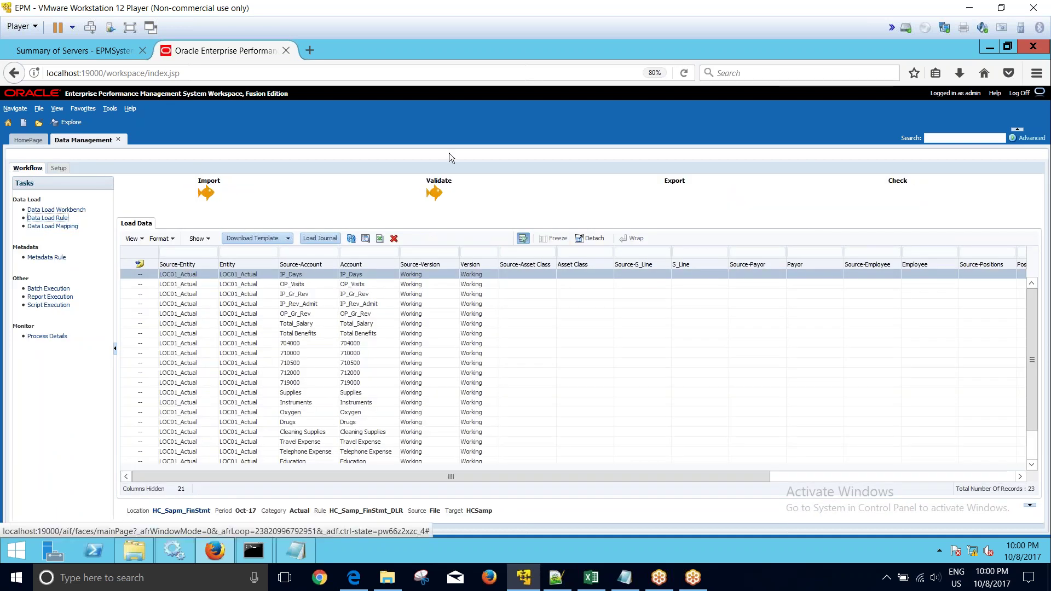
Step: Create and save data load rule TEST_DLR with import format TEST_IF, then view its details
{"action": "left_click", "coordinate": [166, 211]}
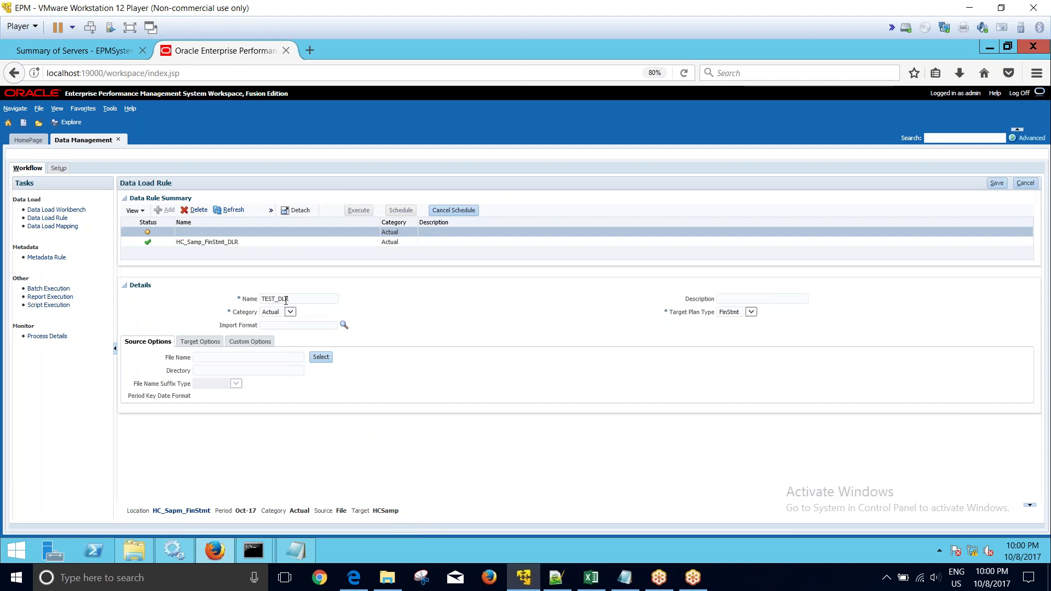
{"action": "left_click", "coordinate": [344, 325]}
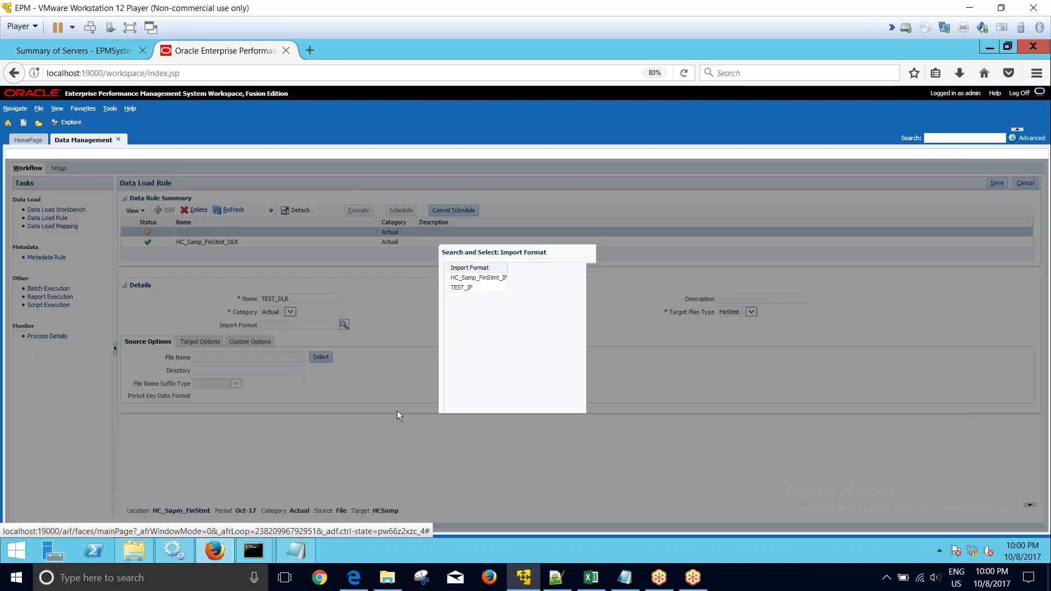
{"action": "left_click", "coordinate": [509, 287]}
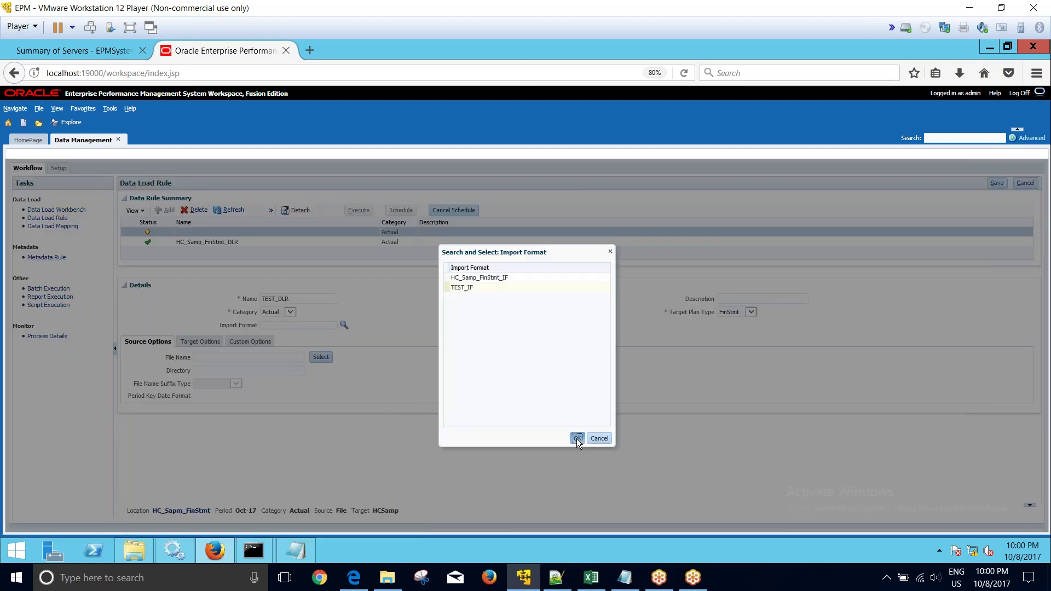
{"action": "left_click", "coordinate": [577, 439]}
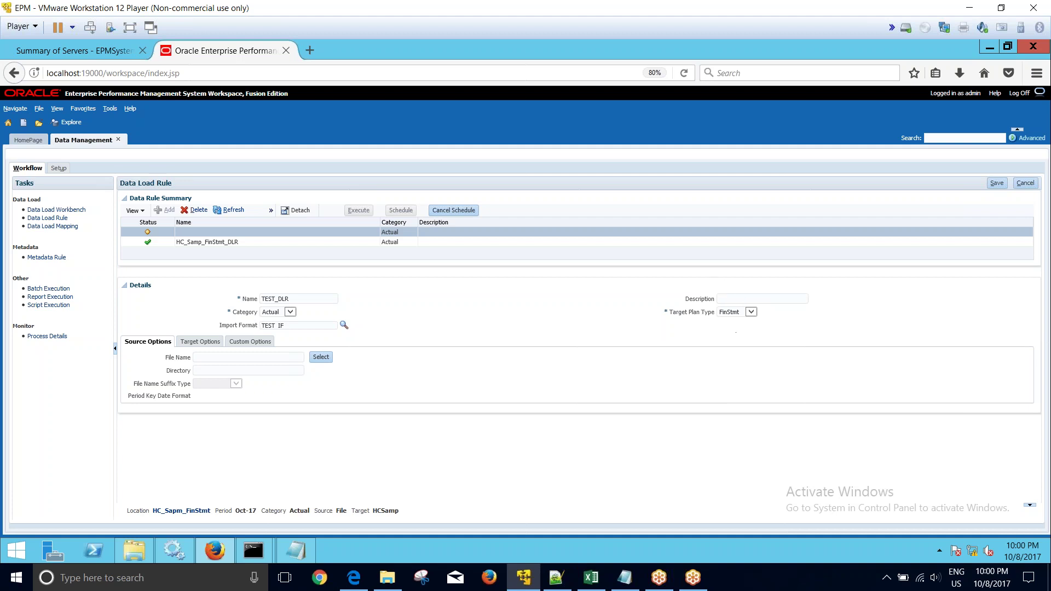
{"action": "left_click", "coordinate": [995, 183]}
{"action": "left_click", "coordinate": [190, 270]}
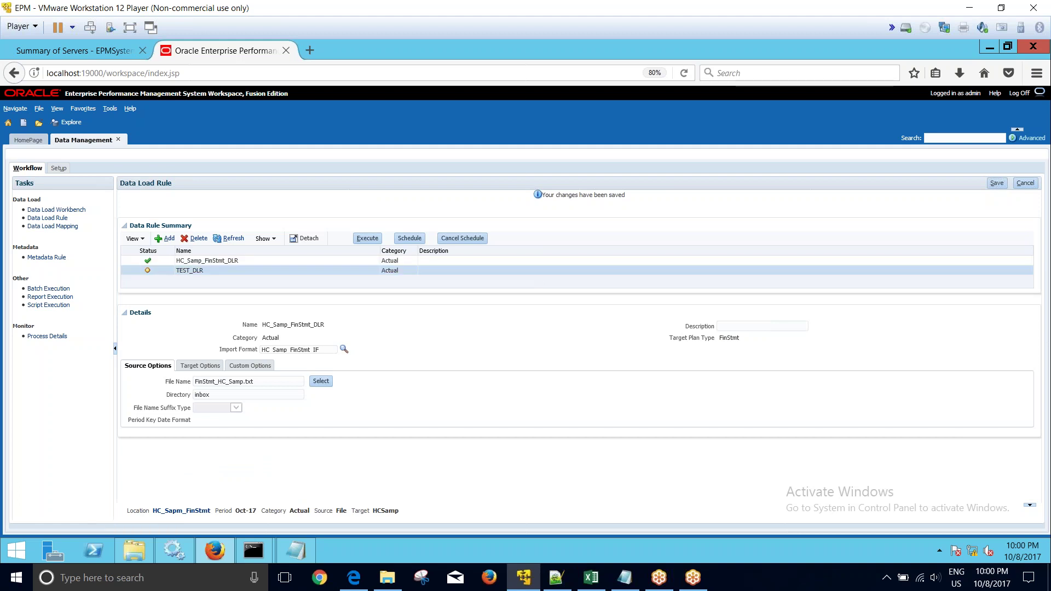
Step: Choose FinStmt_HC_Samp.txt from the FDMEE inbox folder as TEST_DLR's source file
{"action": "left_click", "coordinate": [321, 384]}
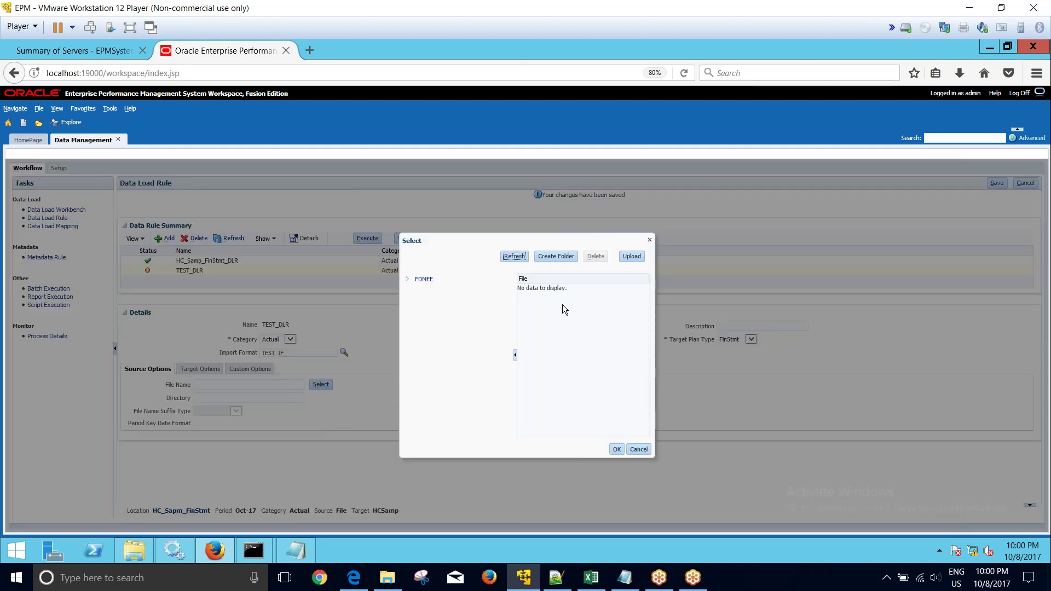
{"action": "left_click", "coordinate": [406, 279]}
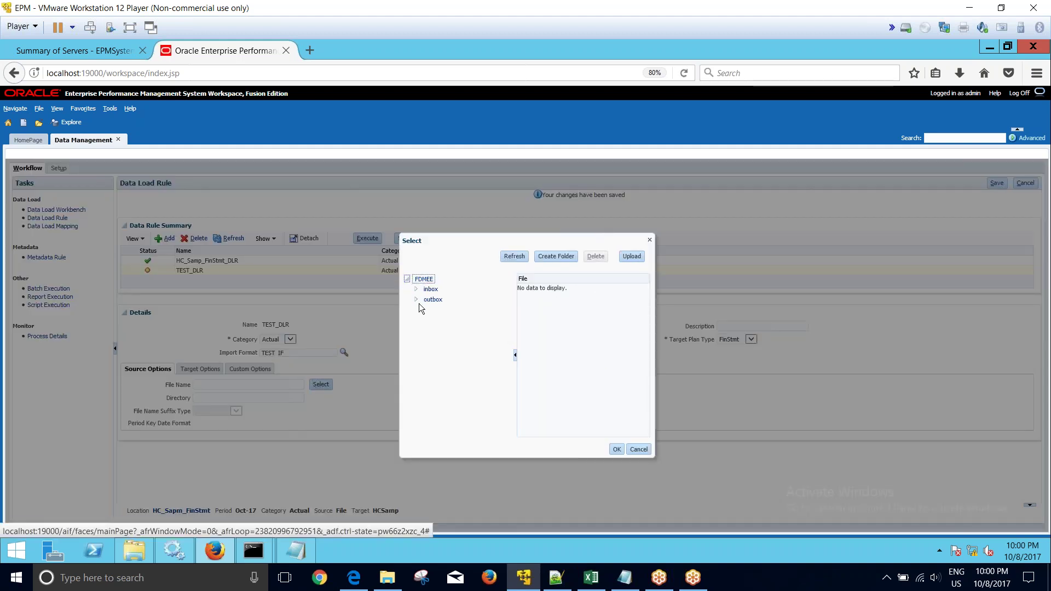
{"action": "left_click", "coordinate": [430, 289]}
{"action": "left_click", "coordinate": [547, 289]}
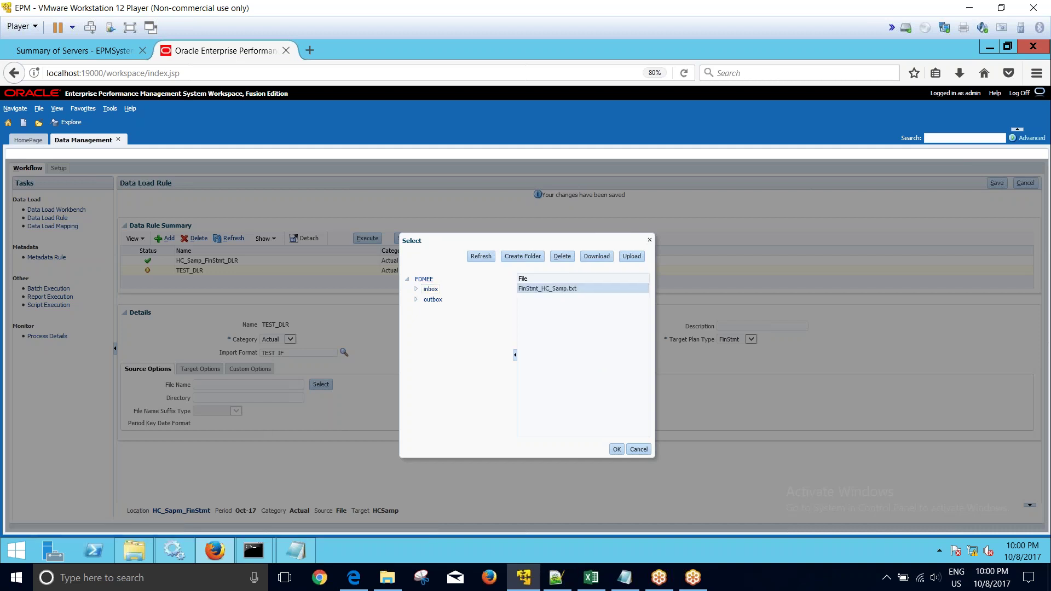
{"action": "left_click", "coordinate": [616, 449]}
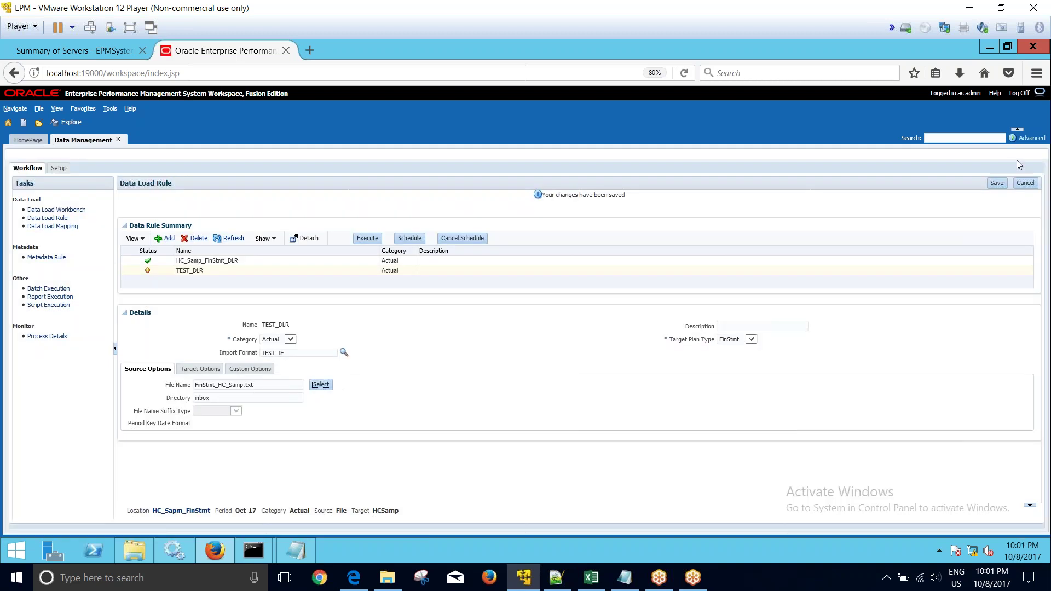
Step: Save the rule and bring up the Execute Rule options for TEST_DLR
{"action": "left_click", "coordinate": [997, 184]}
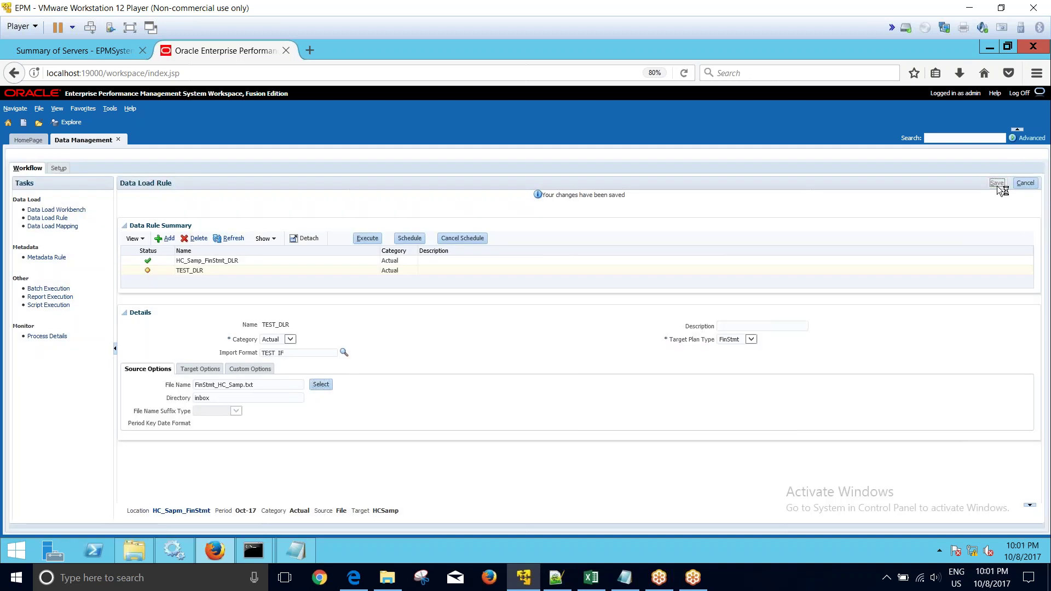
{"action": "left_click", "coordinate": [239, 268]}
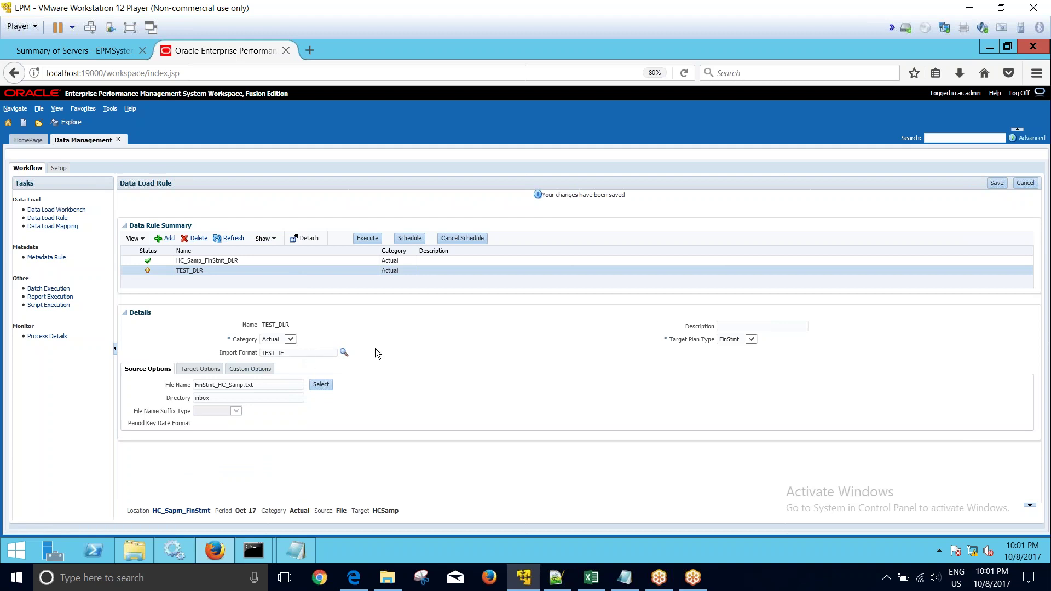
{"action": "left_click", "coordinate": [367, 239]}
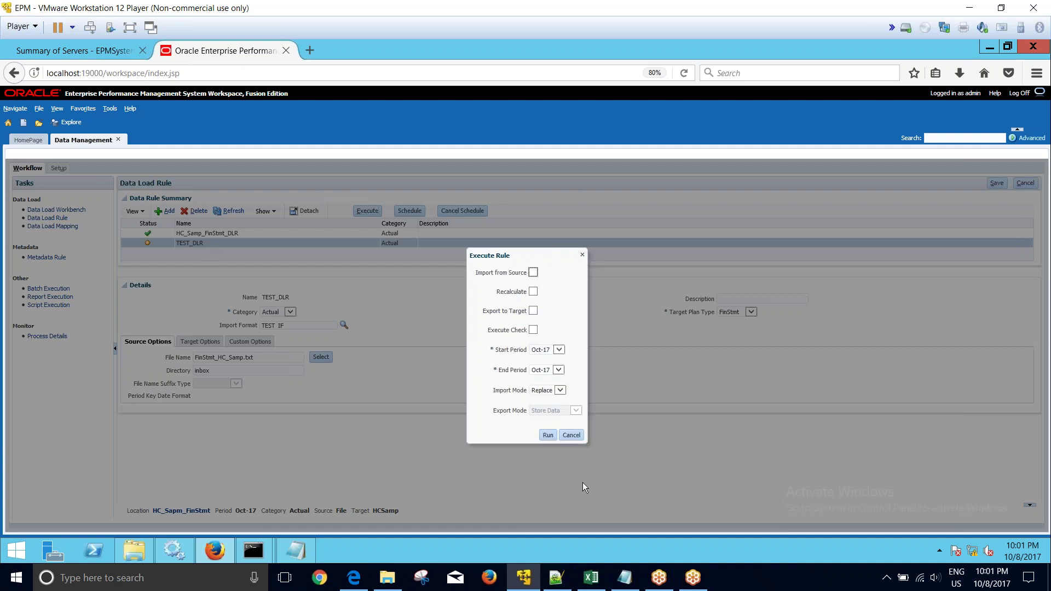
Step: Check in the Excel source workbook that the month headings run from Oct to Sep
{"action": "left_click", "coordinate": [590, 581]}
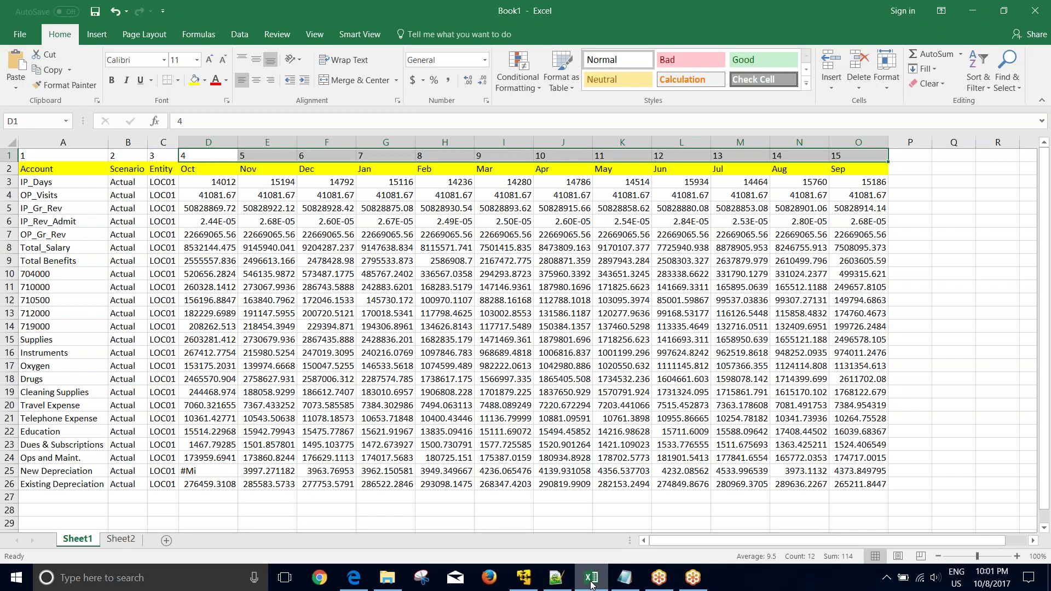
{"action": "left_click", "coordinate": [200, 166]}
{"action": "left_click", "coordinate": [846, 167]}
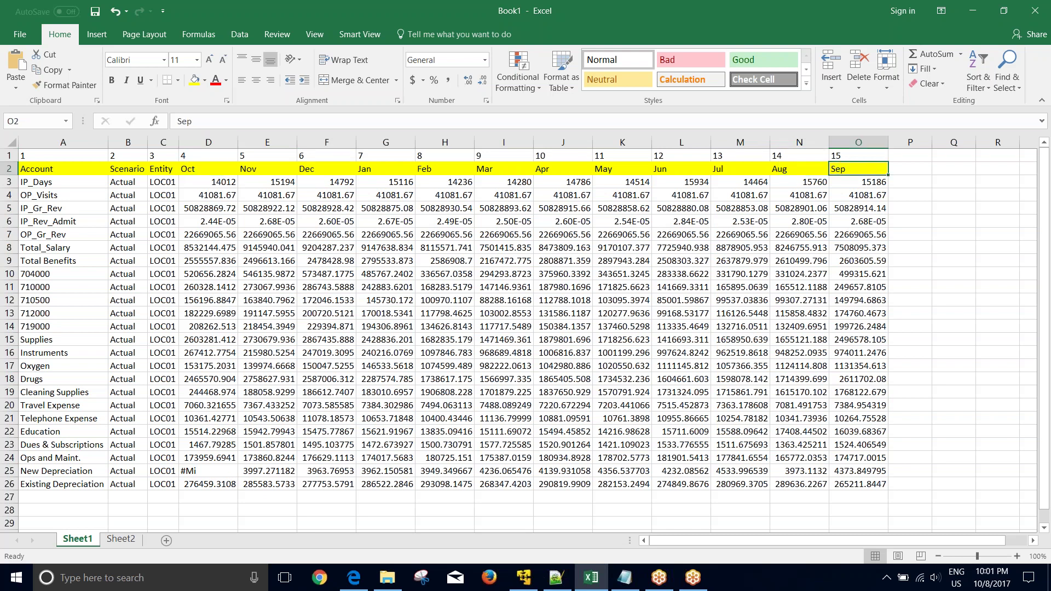
{"action": "left_click", "coordinate": [972, 11]}
Step: Run TEST_DLR with import from source for periods Oct-16 through Sep-17
{"action": "left_click", "coordinate": [533, 273]}
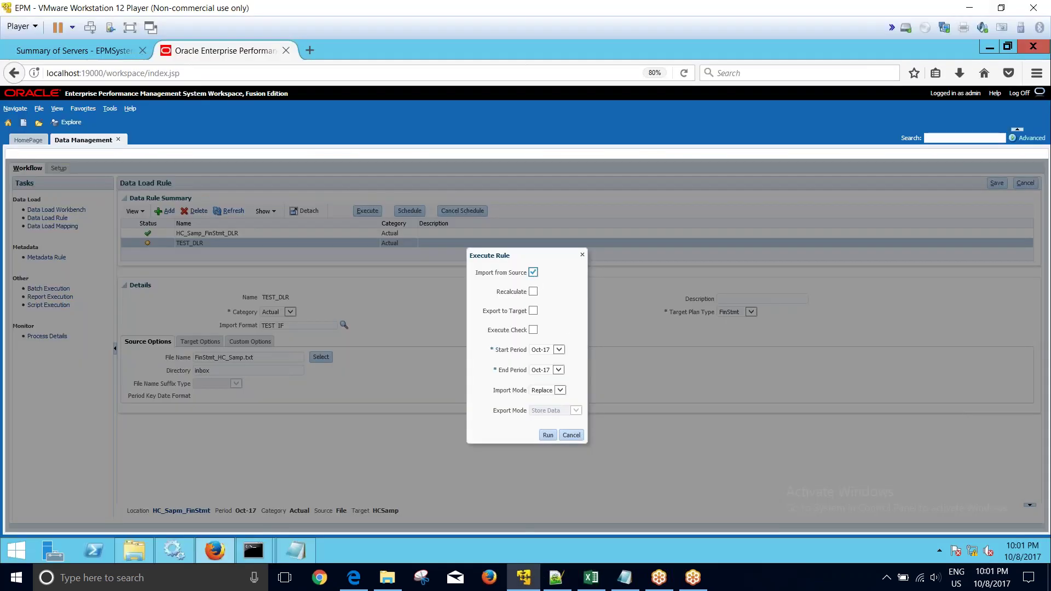
{"action": "left_click", "coordinate": [558, 350]}
{"action": "left_click", "coordinate": [559, 351]}
{"action": "left_click", "coordinate": [558, 370]}
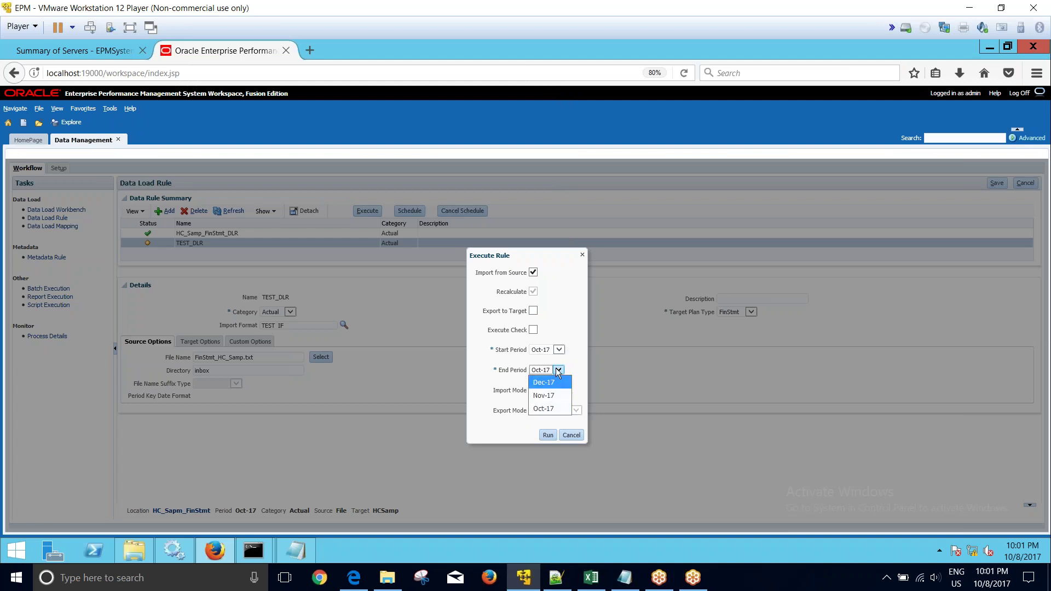
{"action": "left_click", "coordinate": [559, 371]}
{"action": "left_click", "coordinate": [558, 370]}
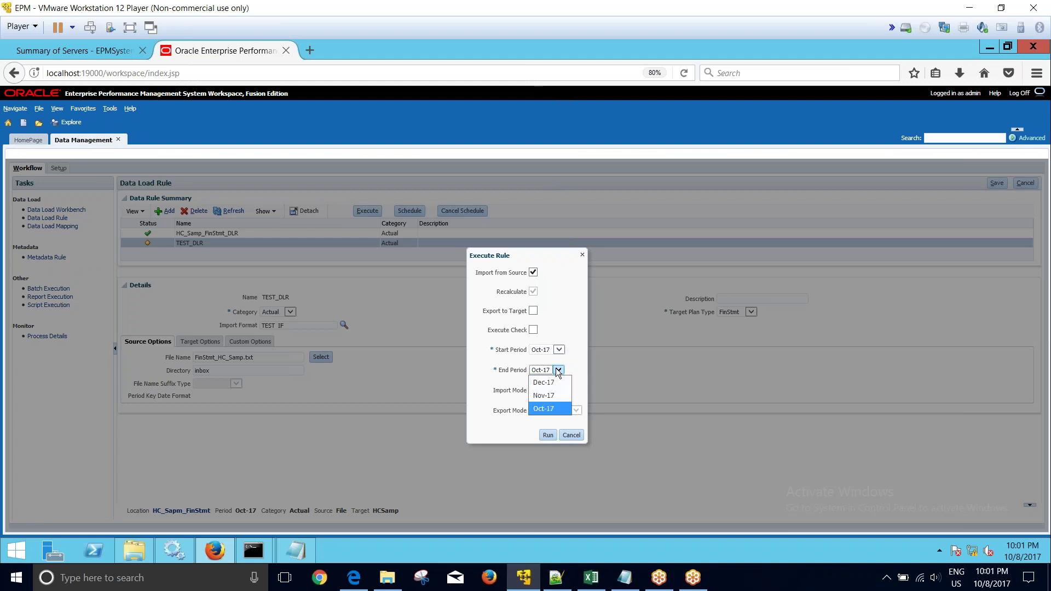
{"action": "left_click", "coordinate": [549, 408]}
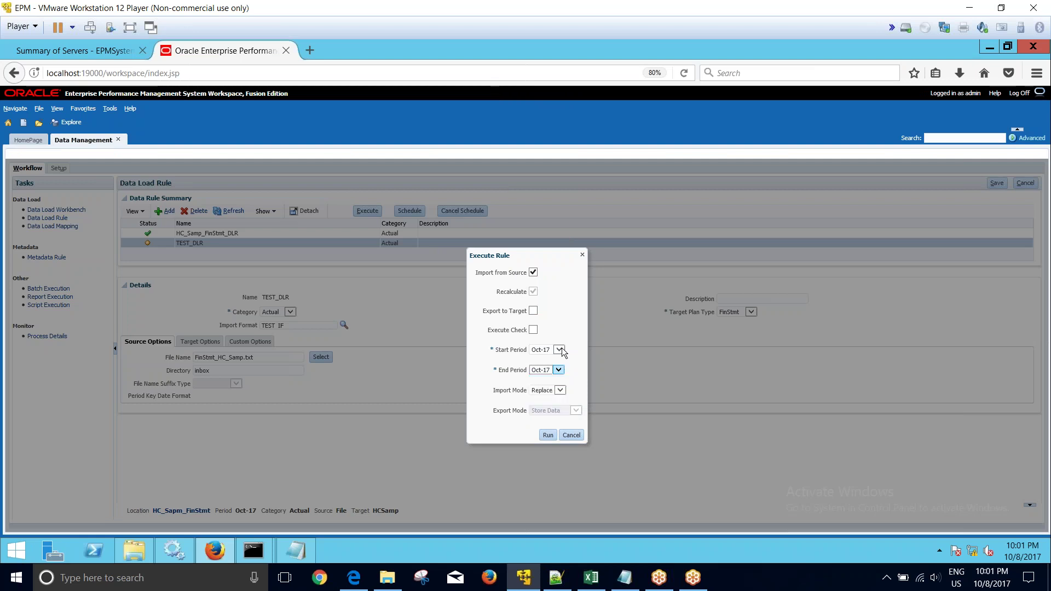
{"action": "left_click", "coordinate": [560, 350]}
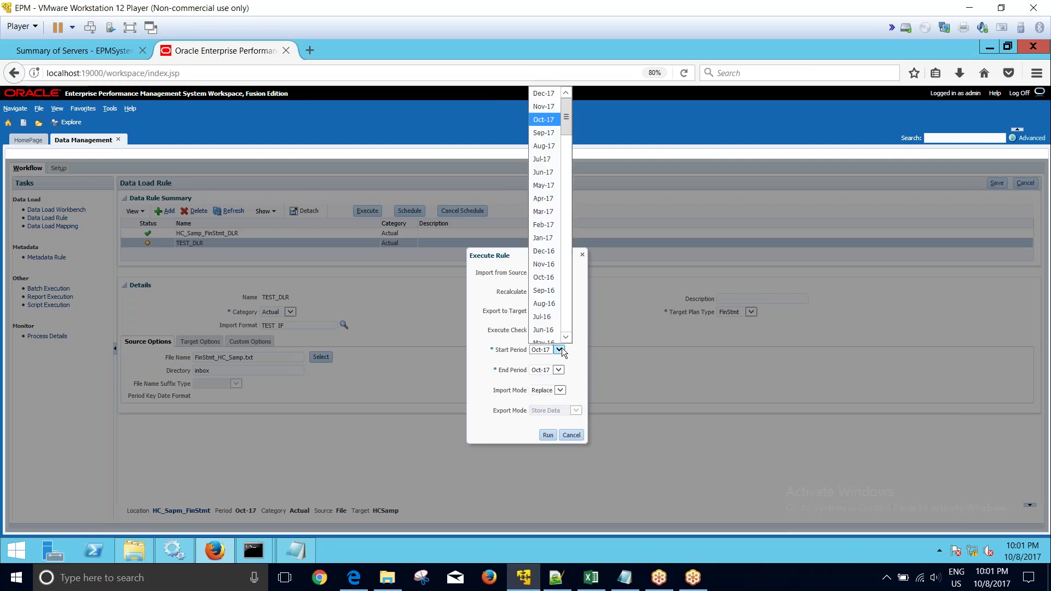
{"action": "left_click", "coordinate": [552, 270]}
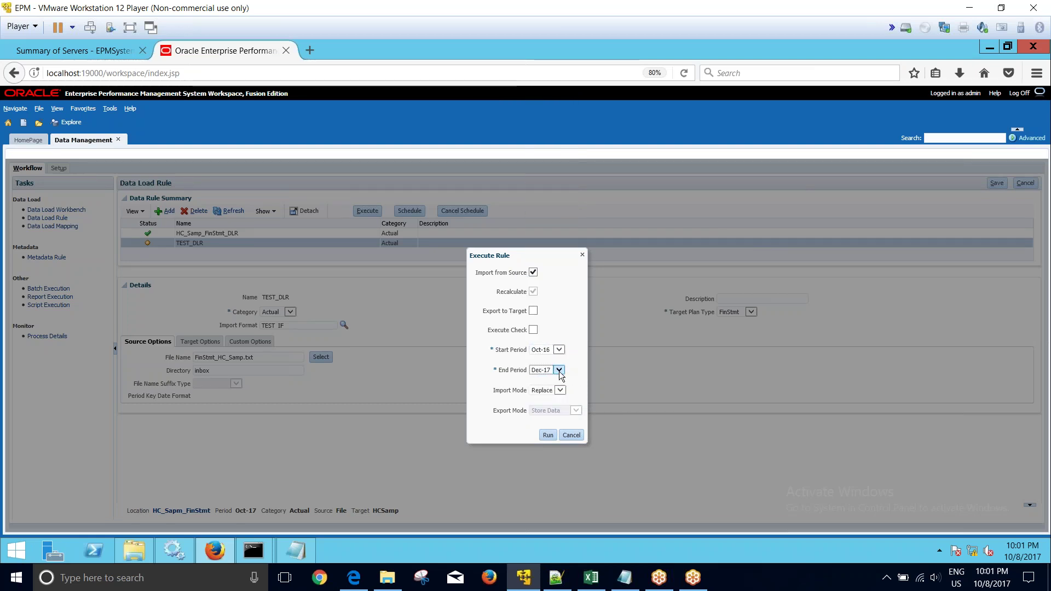
{"action": "left_click", "coordinate": [559, 371]}
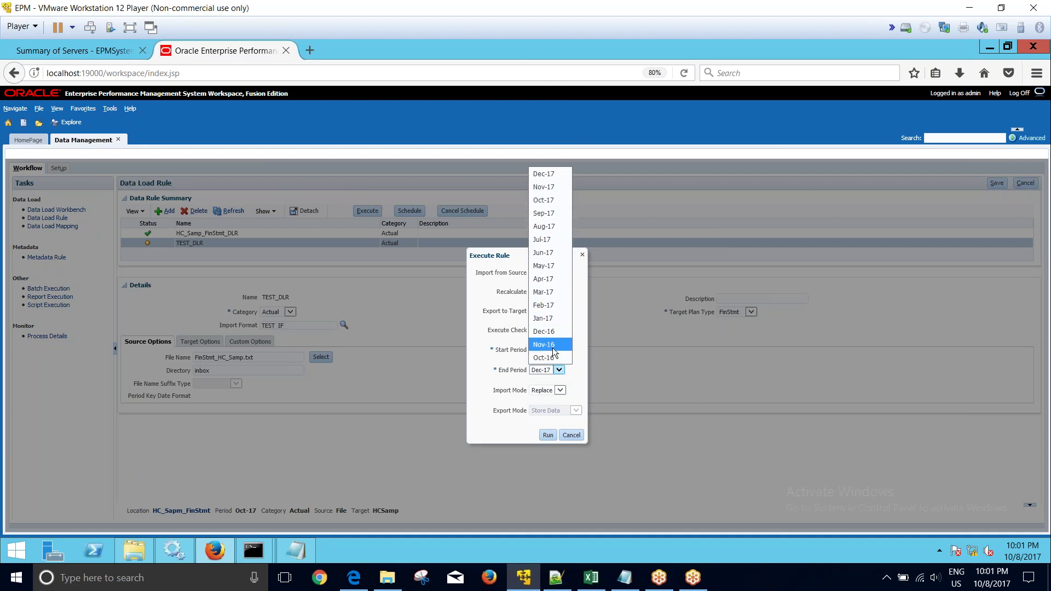
{"action": "left_click", "coordinate": [551, 214]}
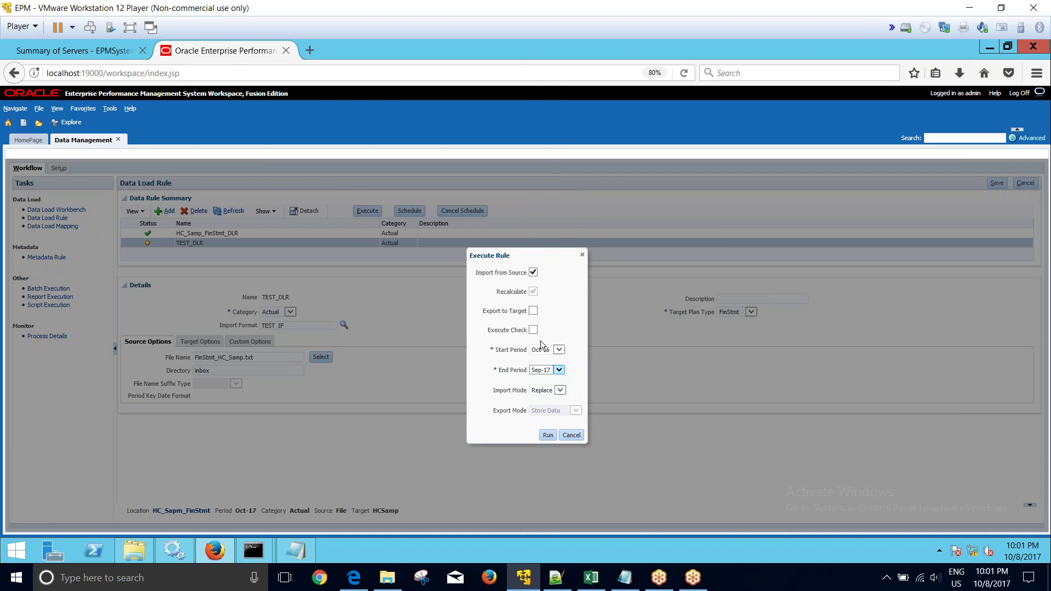
{"action": "left_click", "coordinate": [548, 436]}
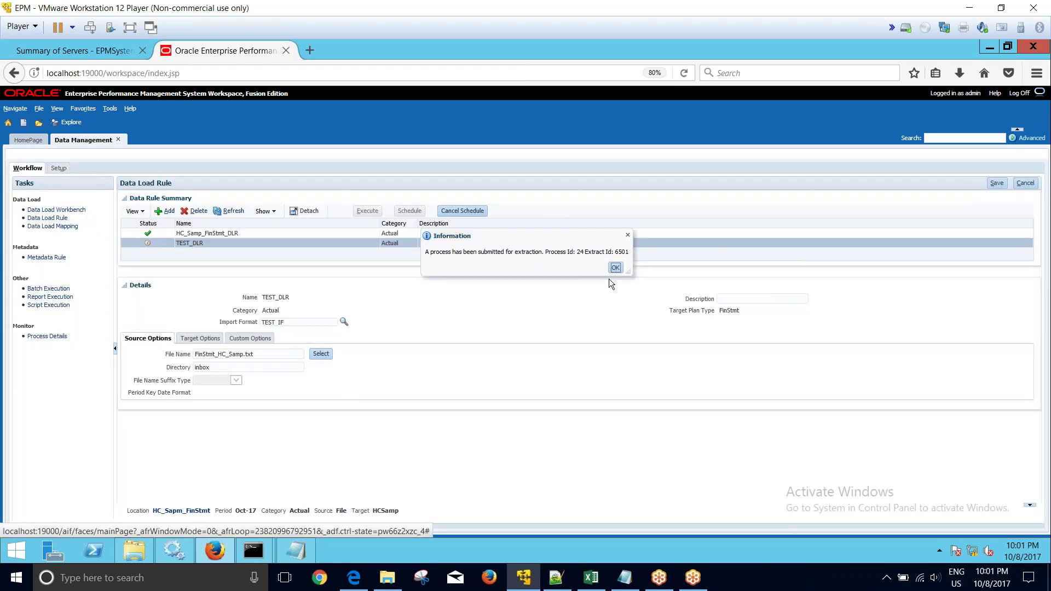
Step: Dismiss the submitted notice and open Process Details to view process 24's steps
{"action": "left_click", "coordinate": [615, 268]}
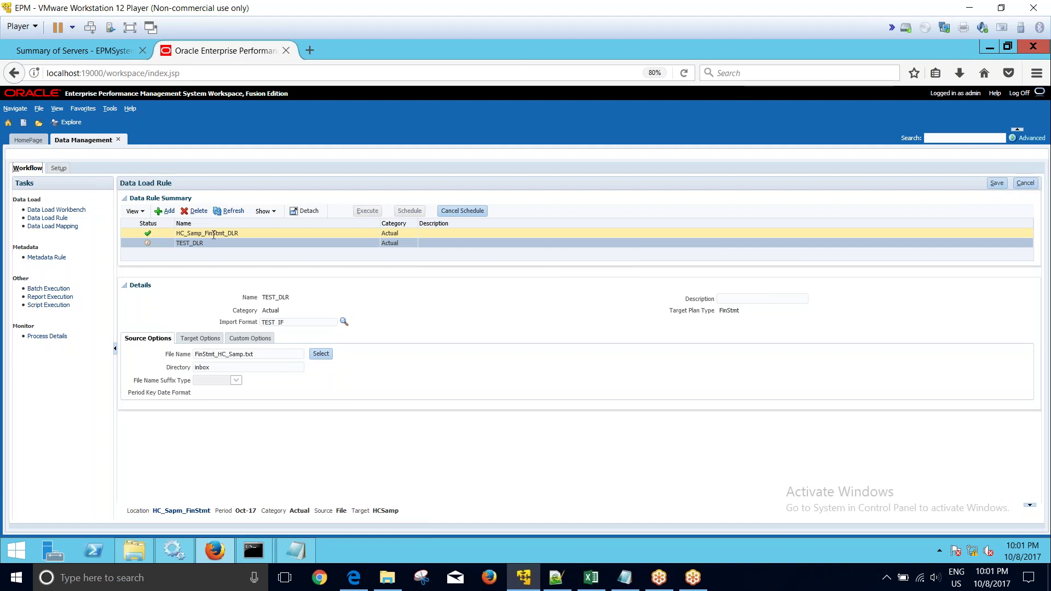
{"action": "left_click", "coordinate": [57, 336]}
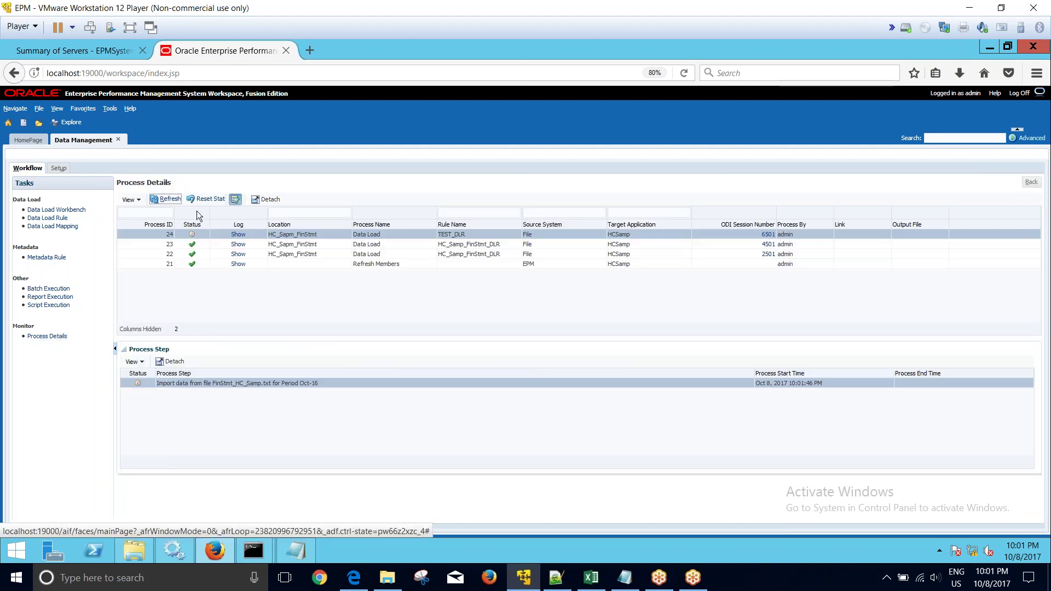
{"action": "left_click", "coordinate": [219, 245]}
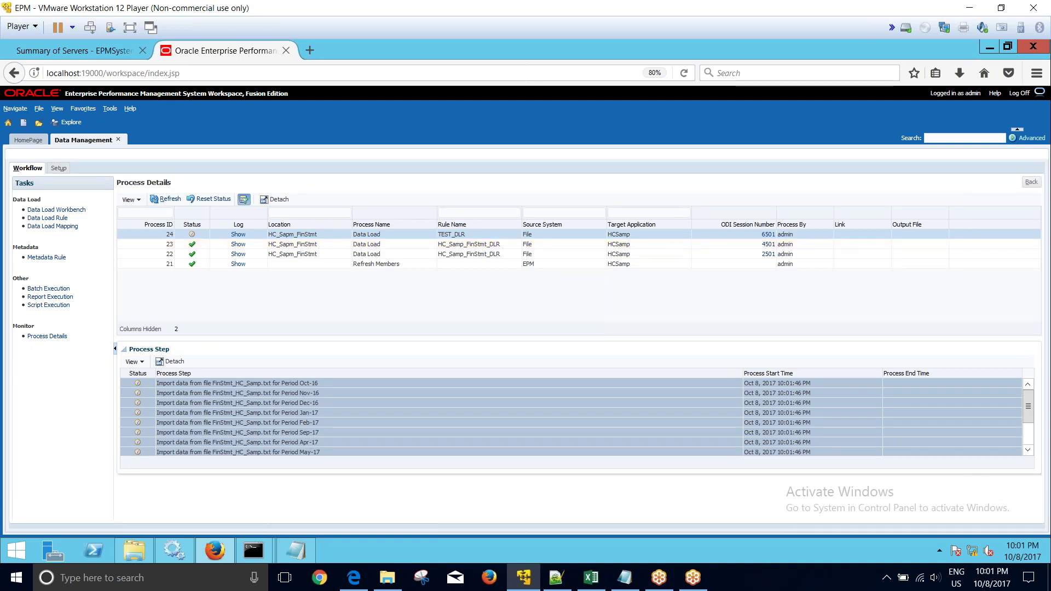
{"action": "scroll", "coordinate": [321, 428], "scroll_direction": "down", "scroll_amount": 2}
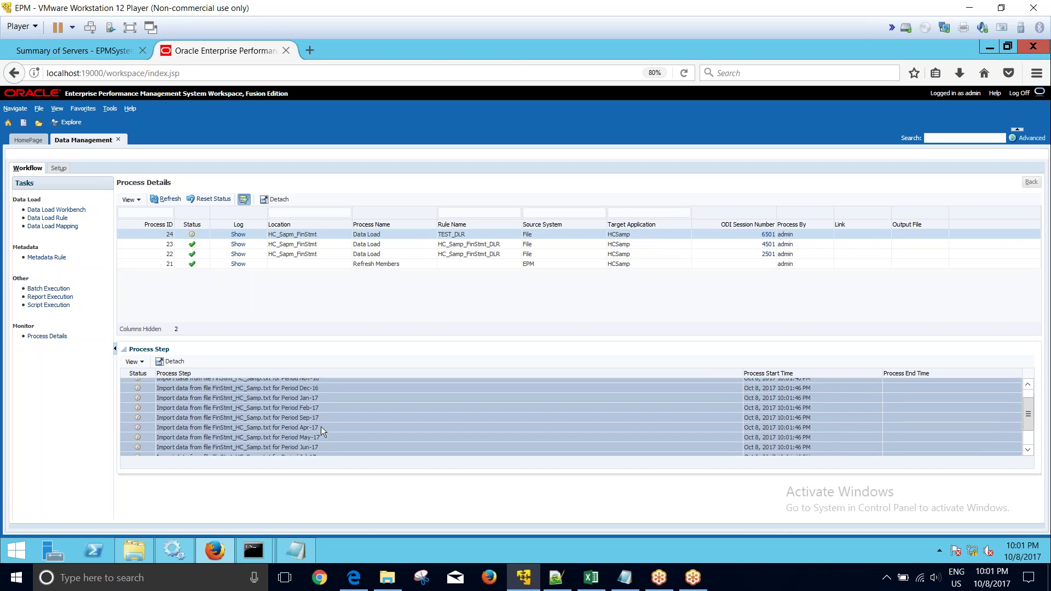
{"action": "scroll", "coordinate": [322, 428], "scroll_direction": "down", "scroll_amount": 2}
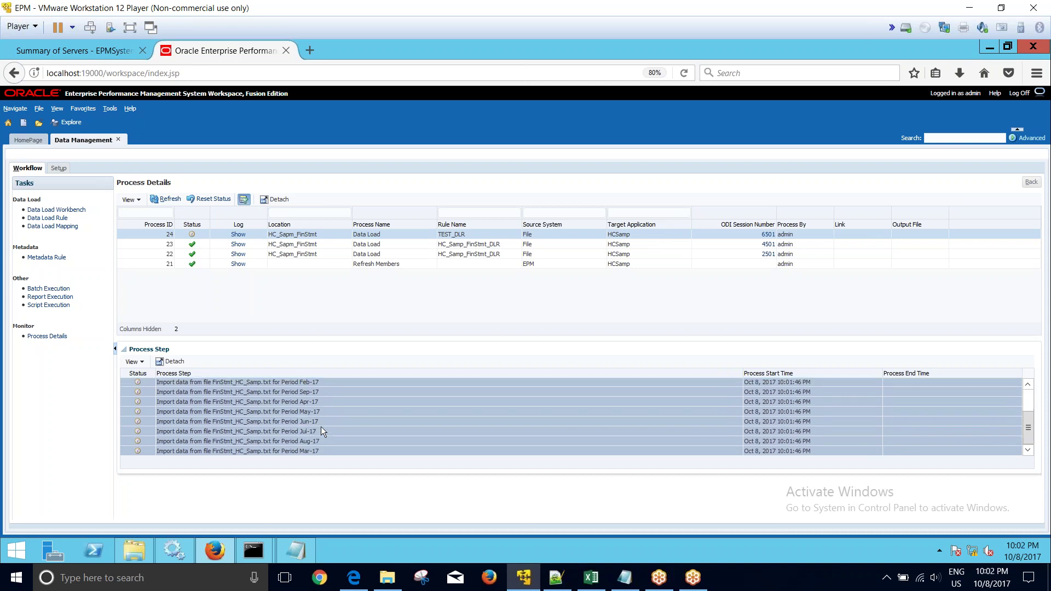
{"action": "scroll", "coordinate": [321, 429], "scroll_direction": "up", "scroll_amount": 4}
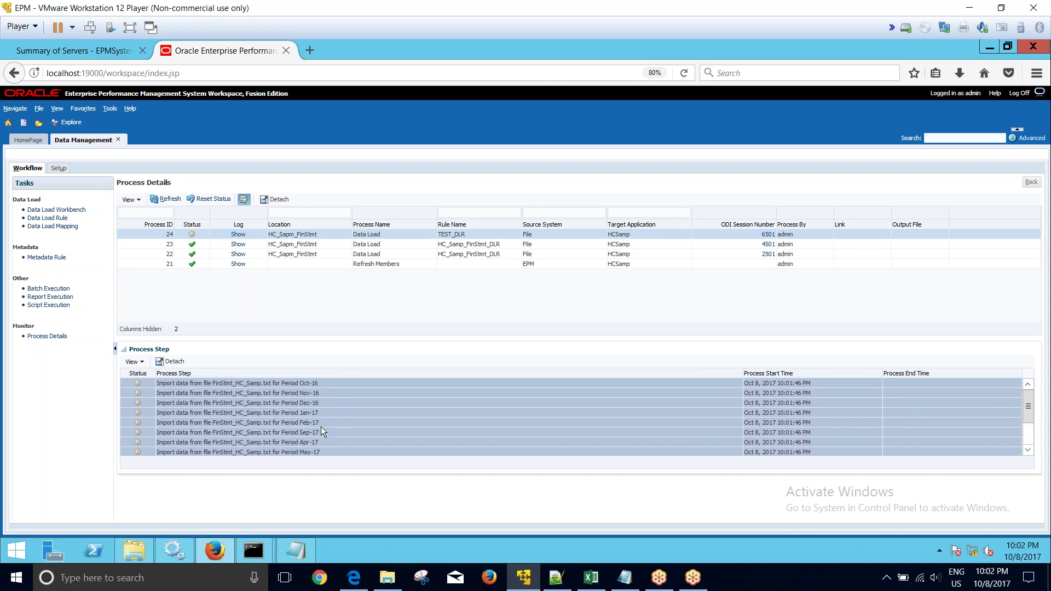
Step: Refresh process 24's status and scroll through its per-period import and transform steps
{"action": "left_click", "coordinate": [170, 199]}
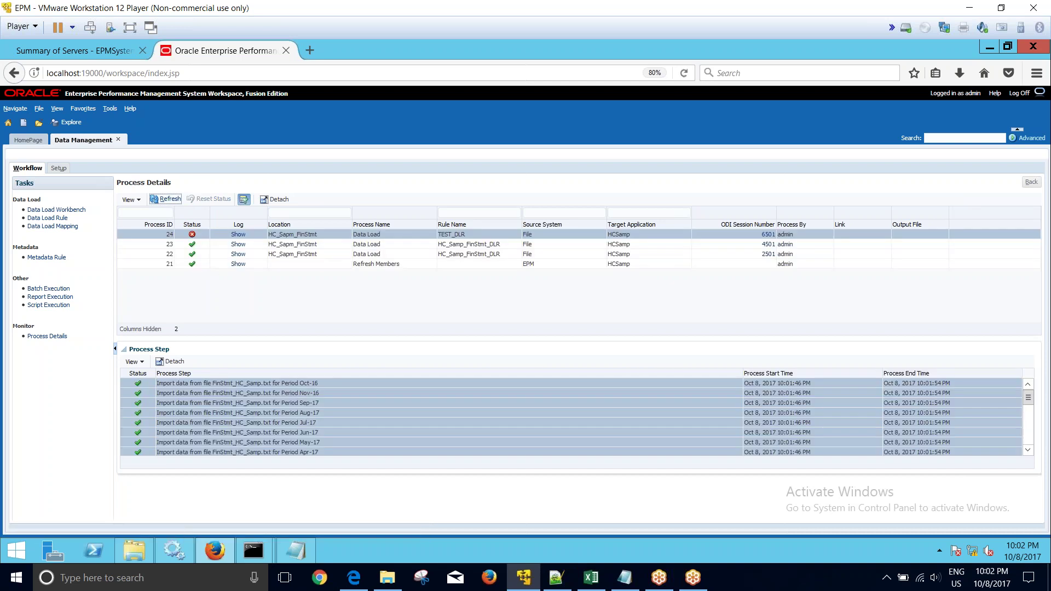
{"action": "scroll", "coordinate": [570, 417], "scroll_direction": "down", "scroll_amount": 3}
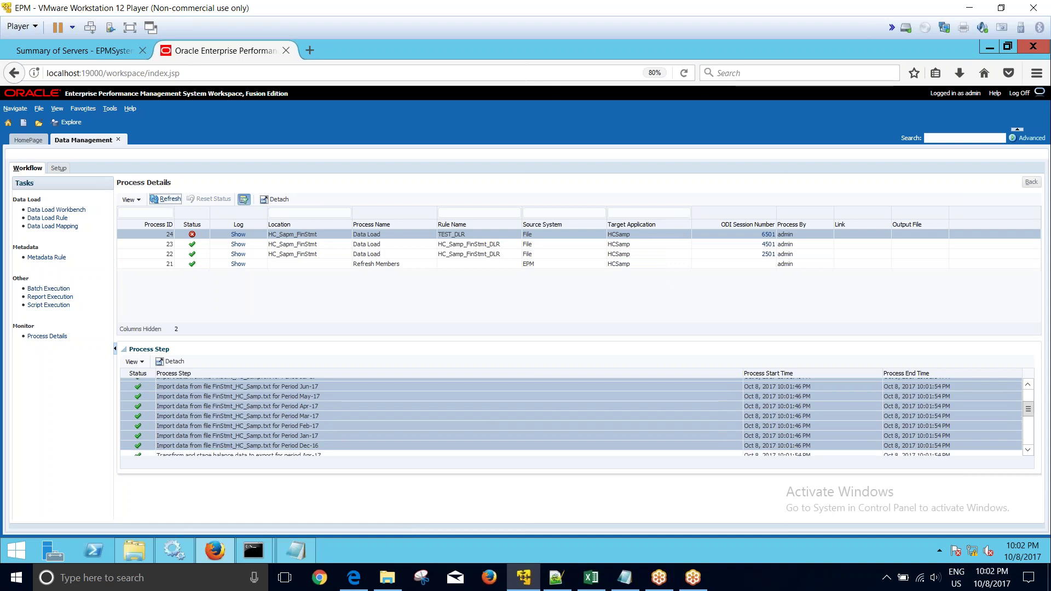
{"action": "scroll", "coordinate": [571, 417], "scroll_direction": "down", "scroll_amount": 3}
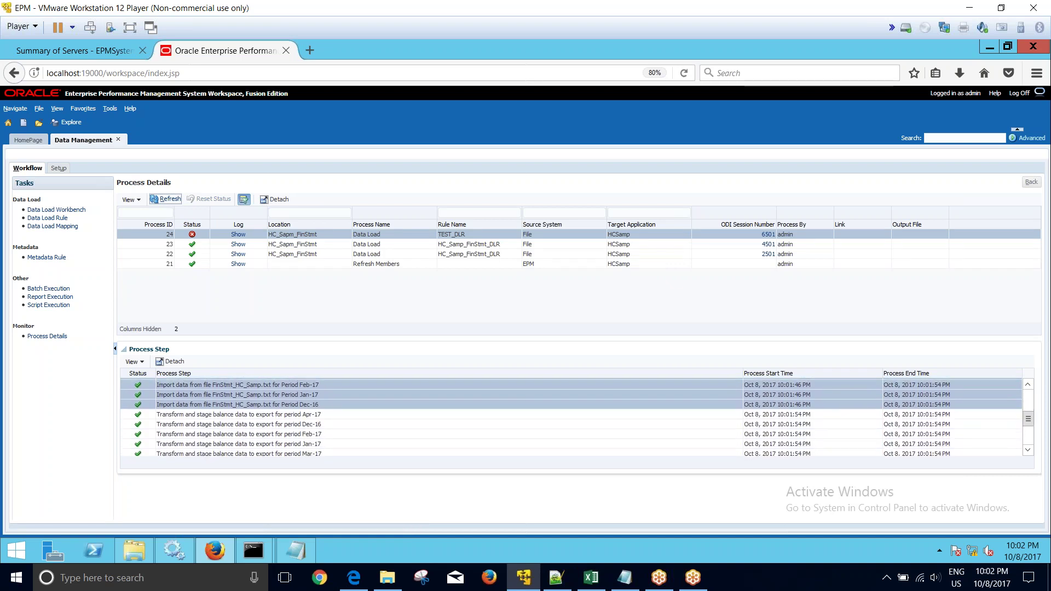
{"action": "scroll", "coordinate": [1012, 405], "scroll_direction": "down", "scroll_amount": 4}
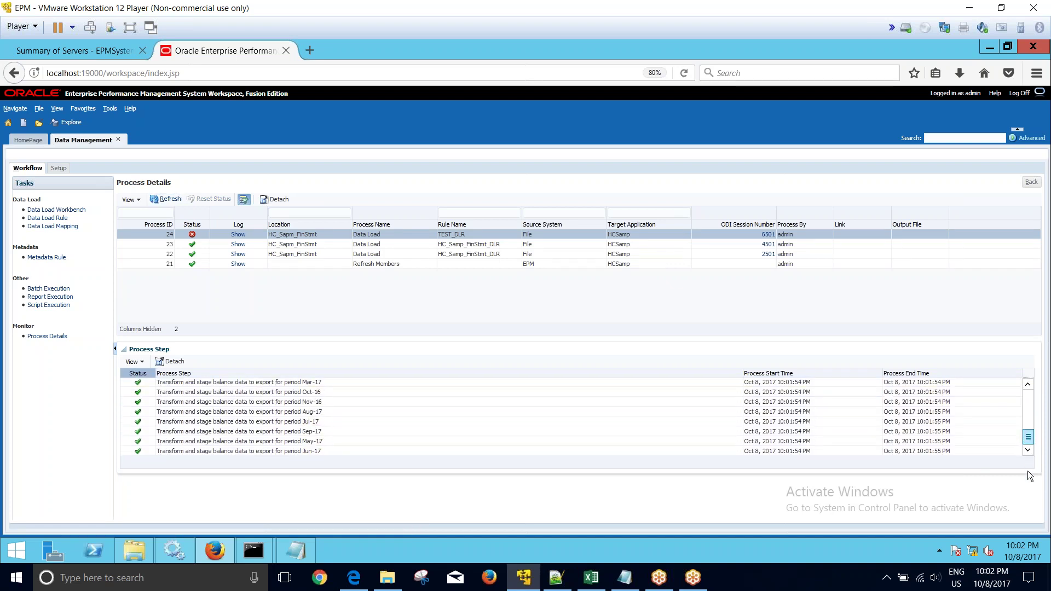
{"action": "left_click_drag", "start_coordinate": [1028, 436], "coordinate": [1026, 363]}
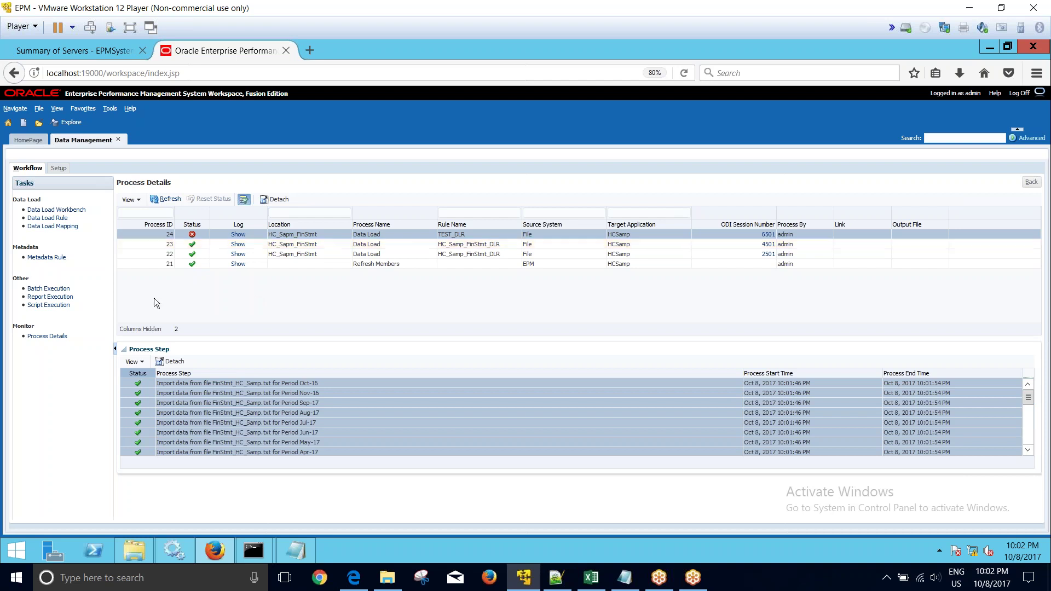
Step: Set the Data Load Workbench point of view to rule TEST_DLR and period Sep-16
{"action": "left_click", "coordinate": [56, 209]}
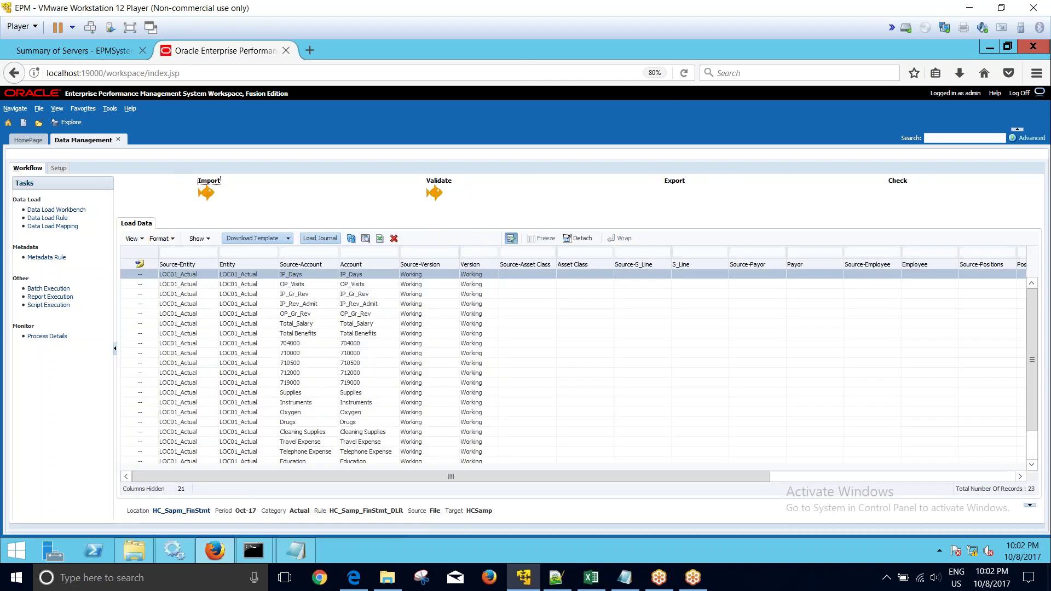
{"action": "left_click", "coordinate": [186, 511]}
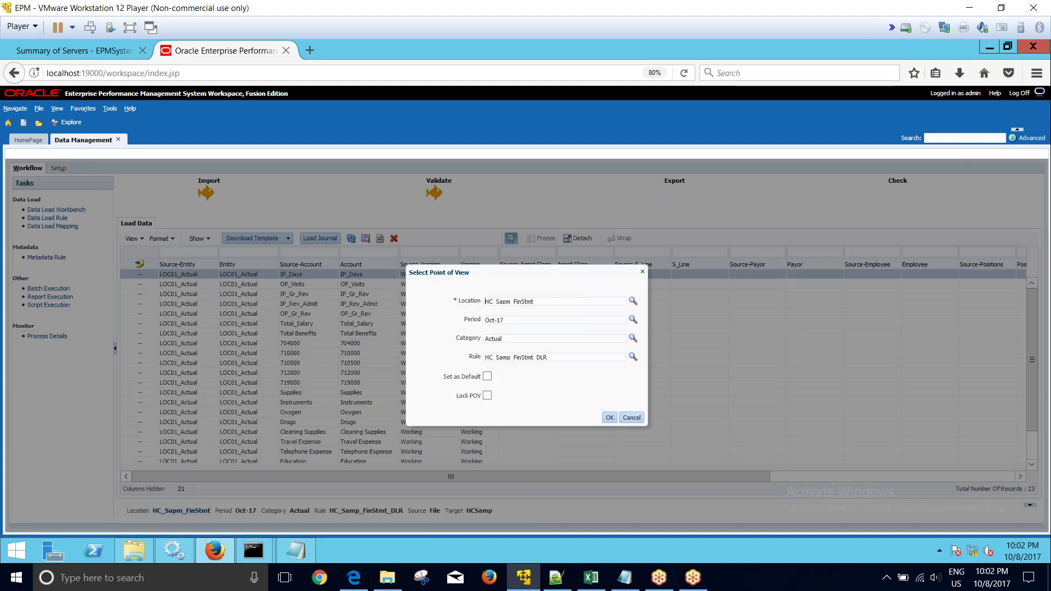
{"action": "left_click", "coordinate": [633, 356]}
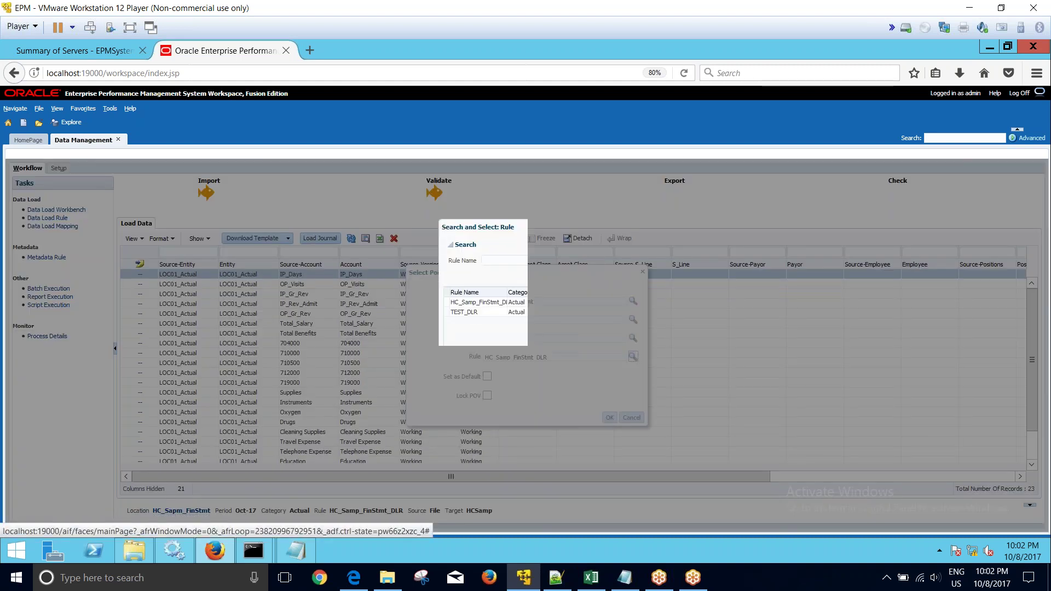
{"action": "left_click", "coordinate": [517, 312]}
{"action": "left_click", "coordinate": [577, 463]}
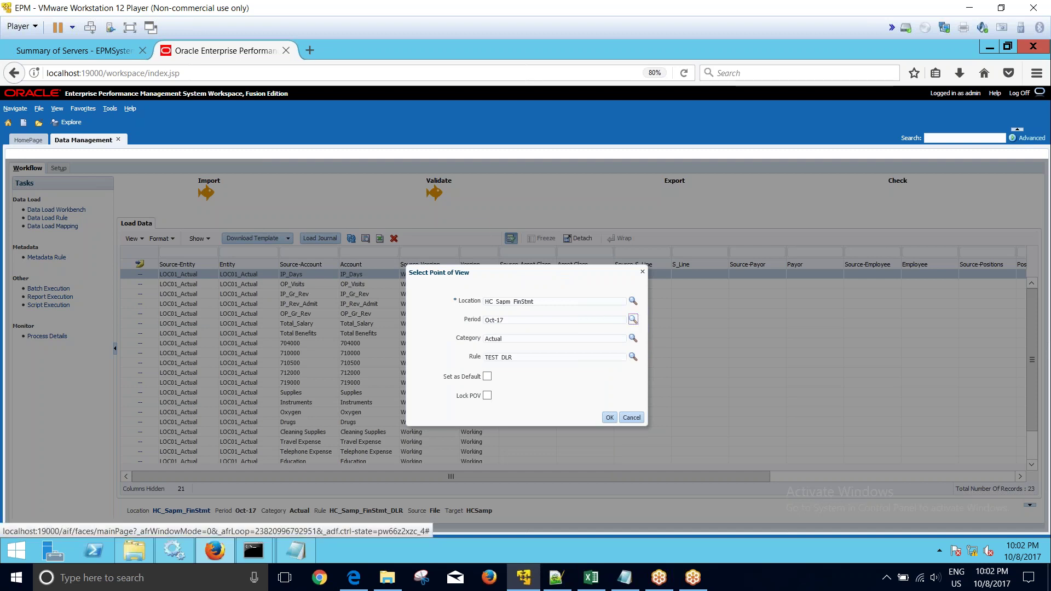
{"action": "left_click", "coordinate": [632, 320]}
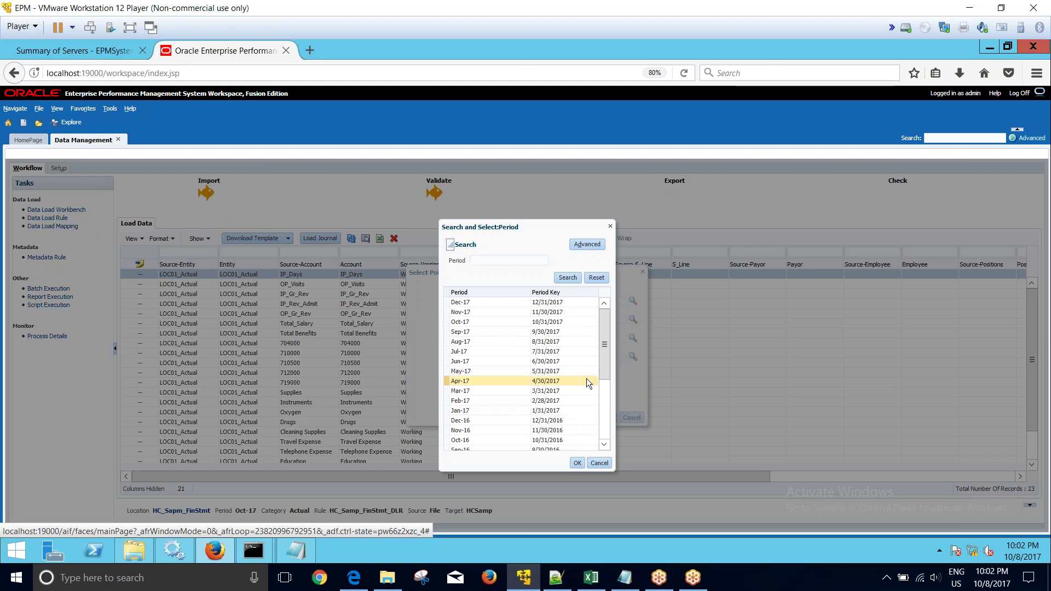
{"action": "left_click", "coordinate": [577, 463]}
{"action": "left_click", "coordinate": [607, 418]}
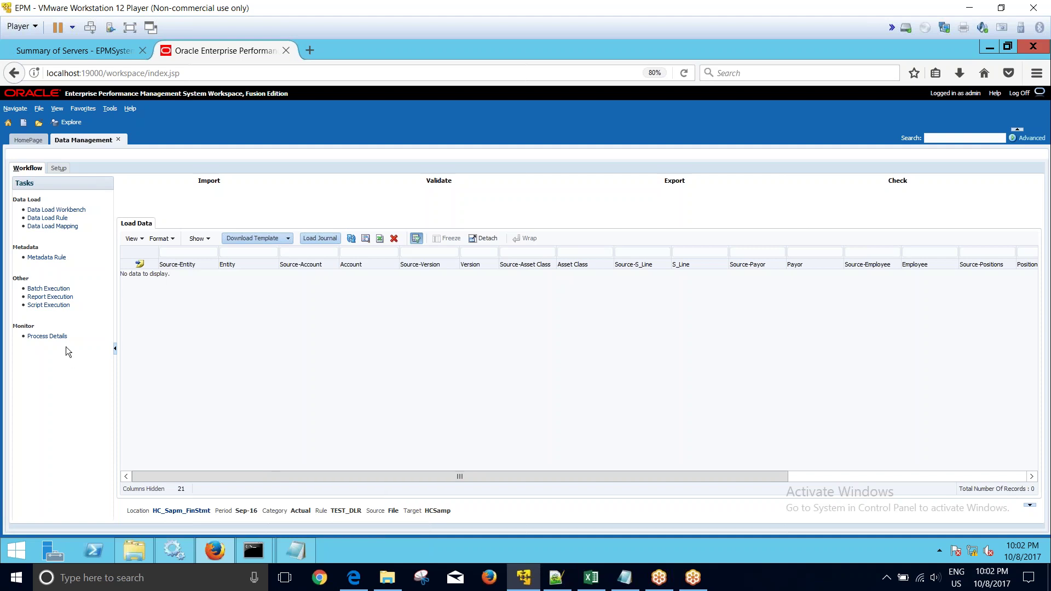
Step: Go back to Process Details under Monitor to review the TEST_DLR run
{"action": "left_click", "coordinate": [47, 336]}
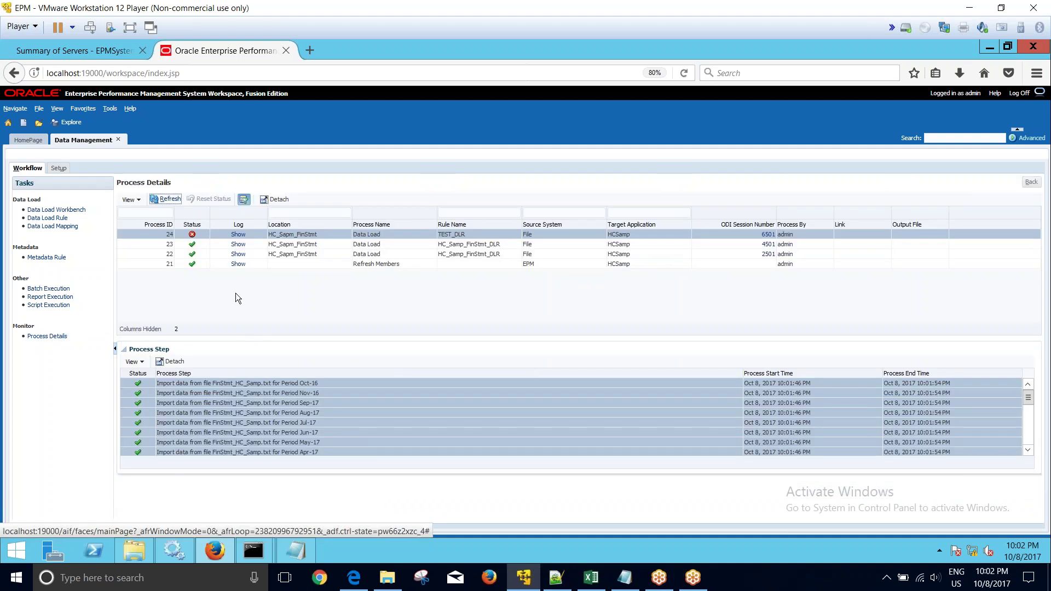